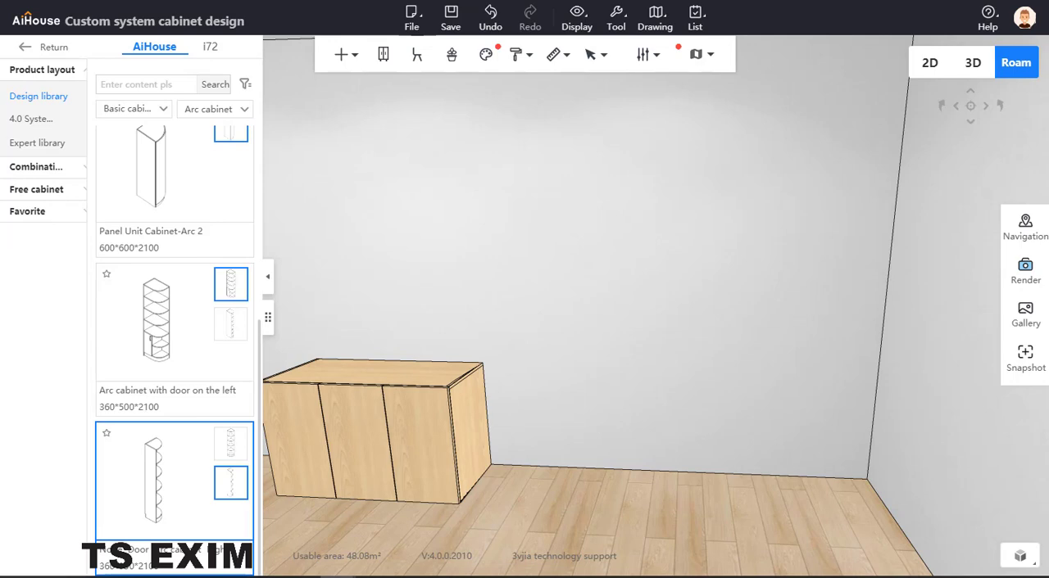
Place a right-side no-door arc cabinet on the floor against the wall, with 0 distance to the existing three-door cabinet.
left_click(206, 472)
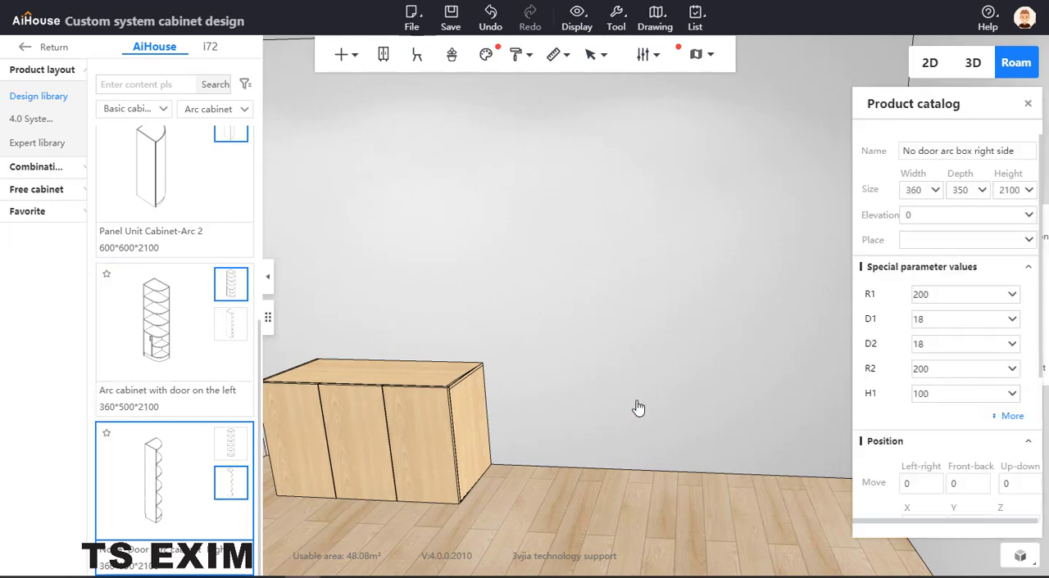
left_click(638, 408)
left_click_drag(549, 226, 519, 226)
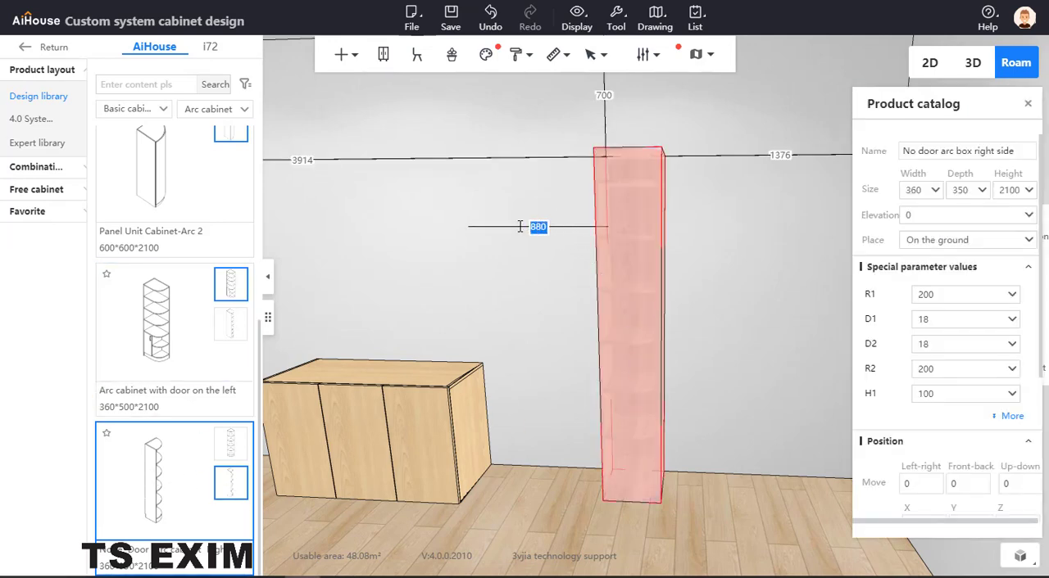
type("0")
key("Return")
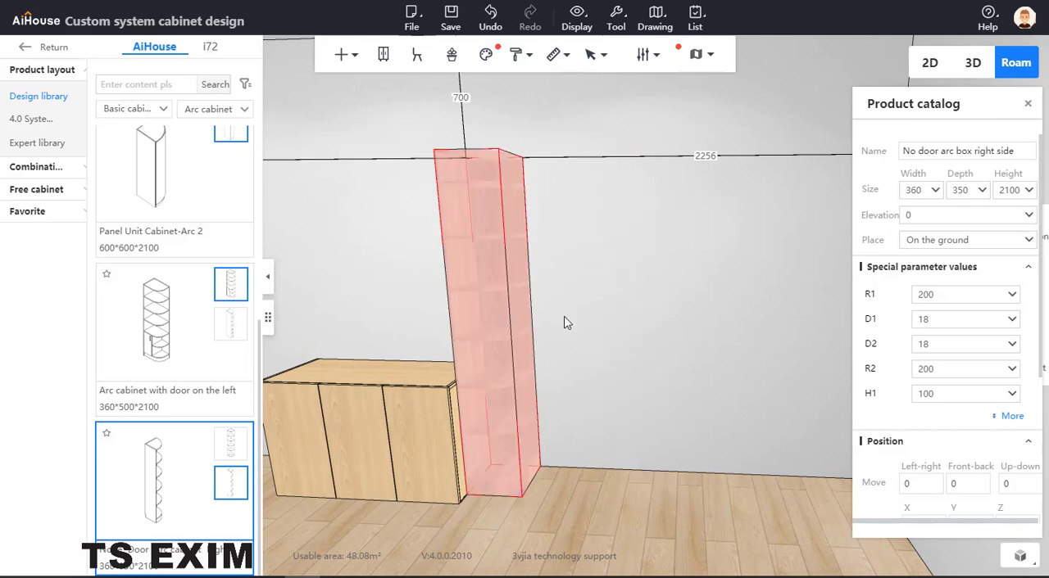
Set the arc cabinet's depth to 430 to match the neighbouring three-door cabinet.
left_click(423, 385)
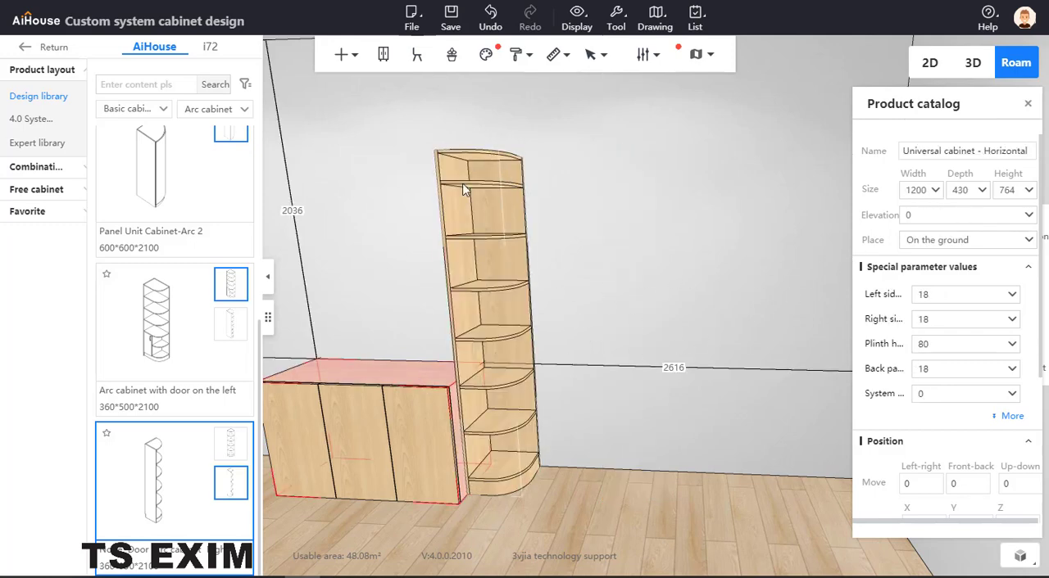
left_click(507, 196)
left_click(957, 190)
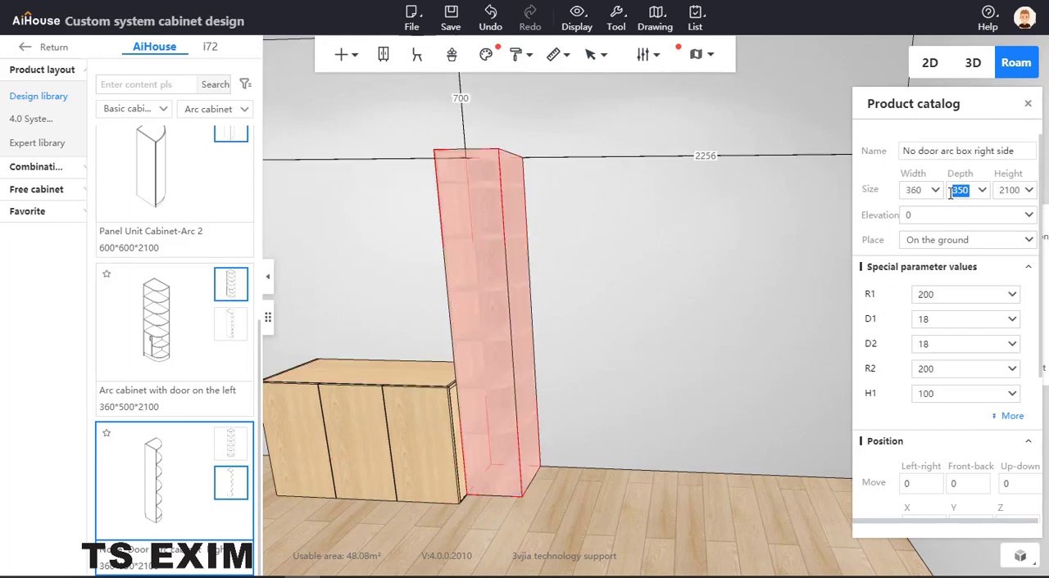
type("430")
key("Return")
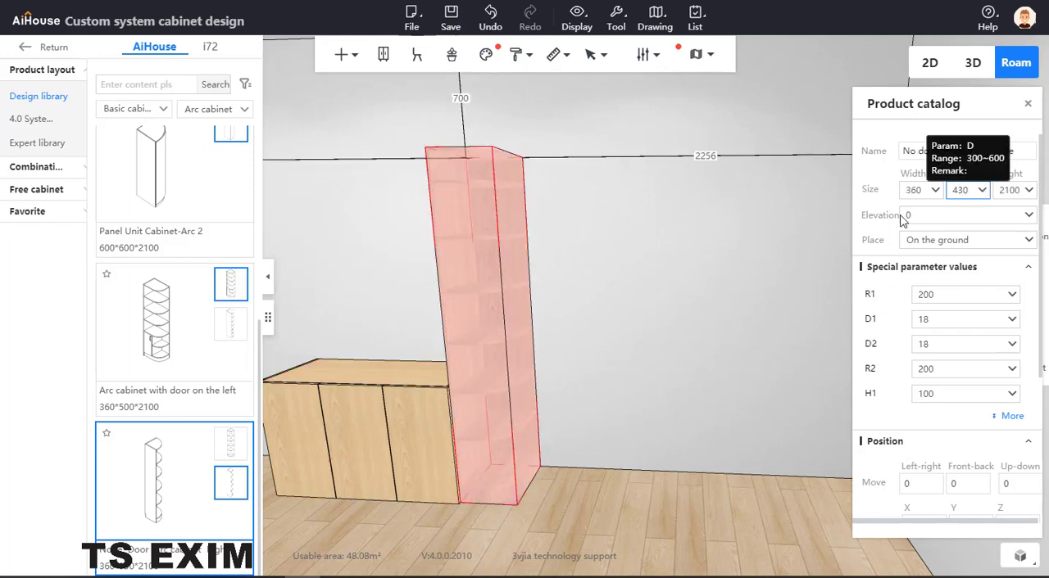
Delete all six inner rounded shelves of the arc cabinet in board selection mode.
left_click(699, 385)
left_click_drag(700, 385, 580, 254)
left_click(571, 262)
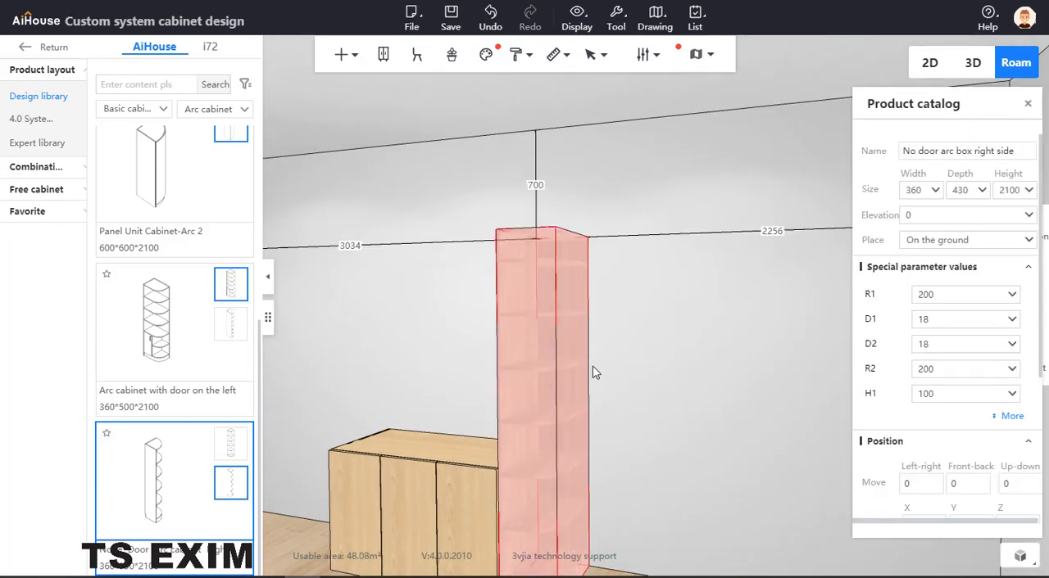
left_click(651, 375)
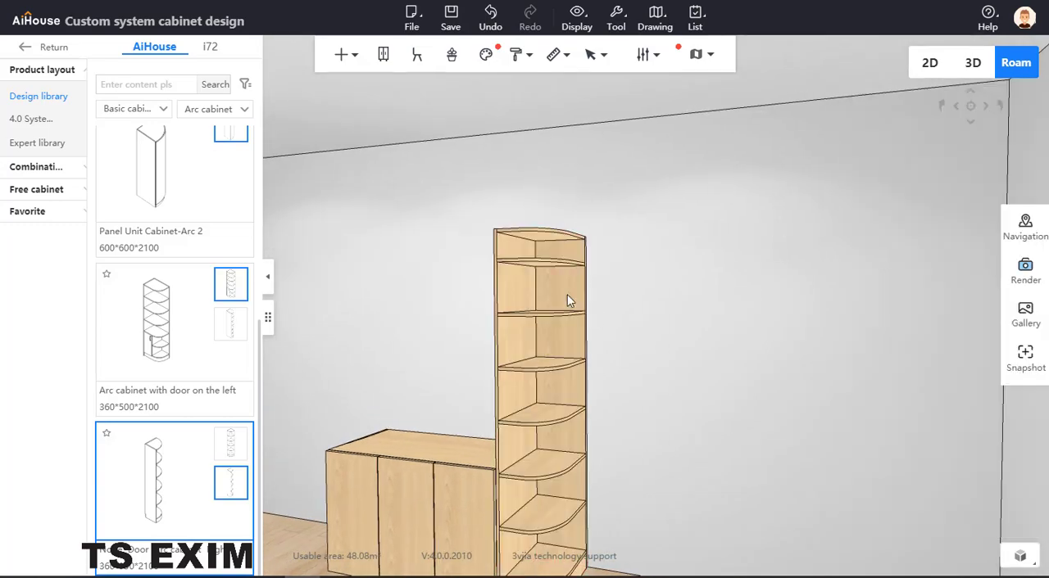
left_click_drag(618, 325, 656, 378)
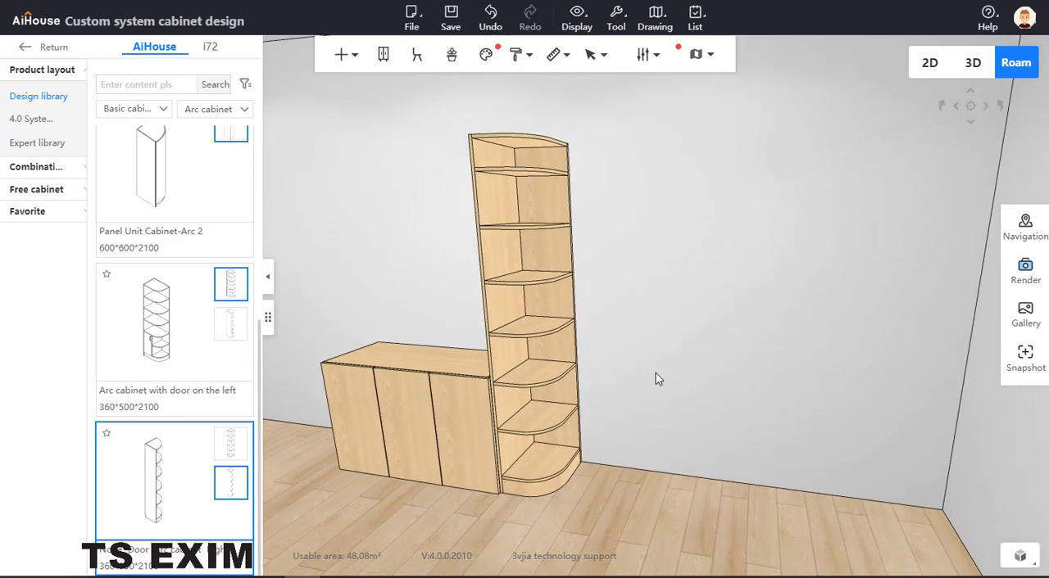
key("b")
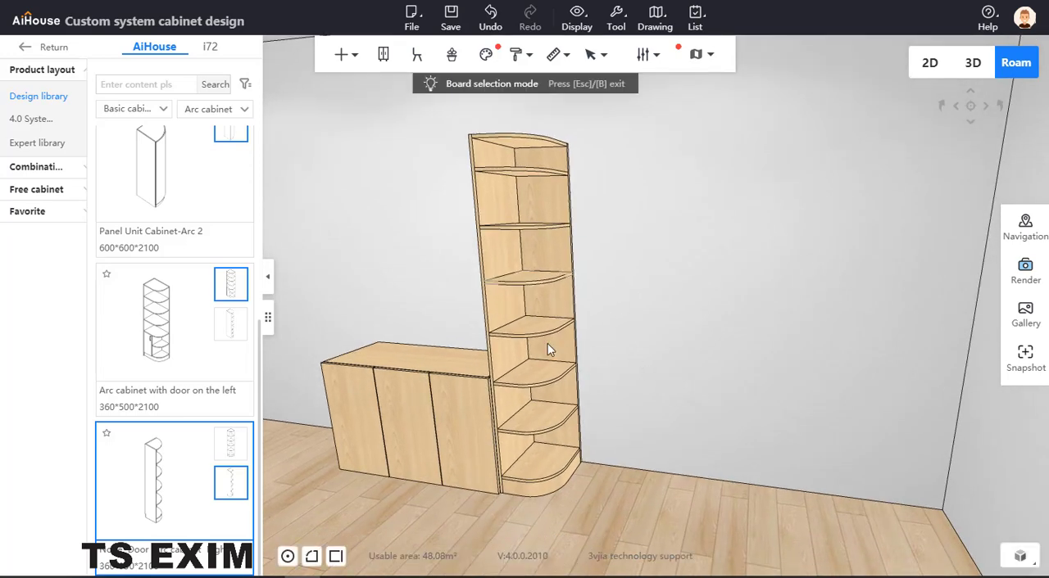
left_click(541, 424)
key("Delete")
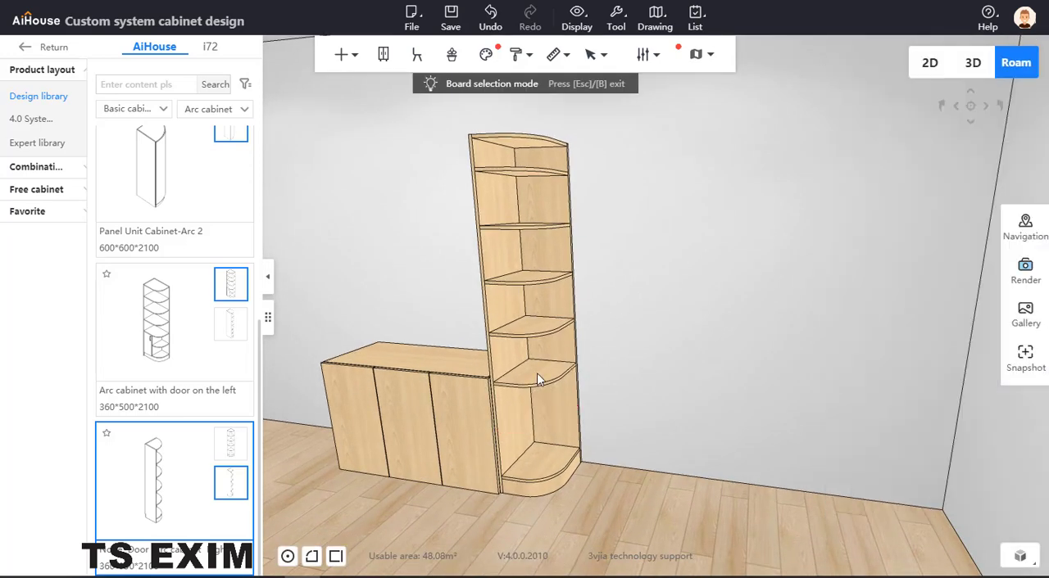
left_click(536, 373)
key("Delete")
left_click(536, 324)
key("Delete")
left_click(531, 283)
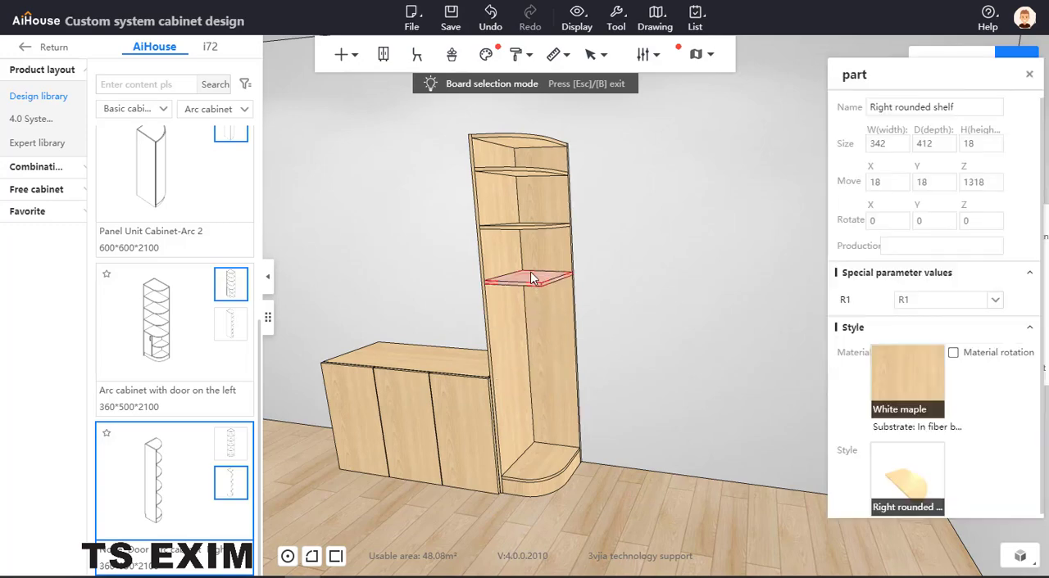
key("Delete")
left_click(524, 230)
key("Delete")
left_click(525, 172)
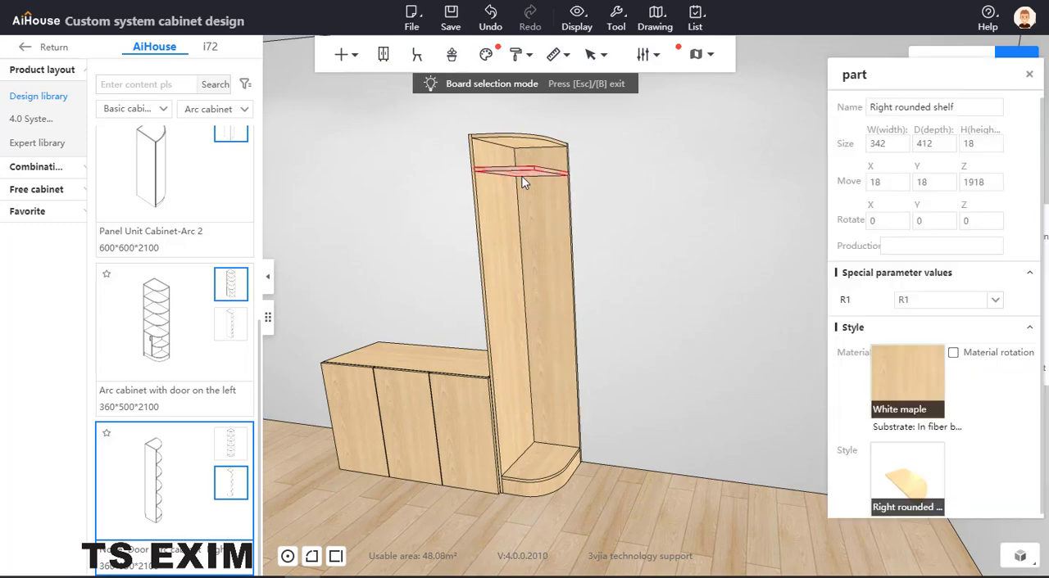
key("Delete")
key("Escape")
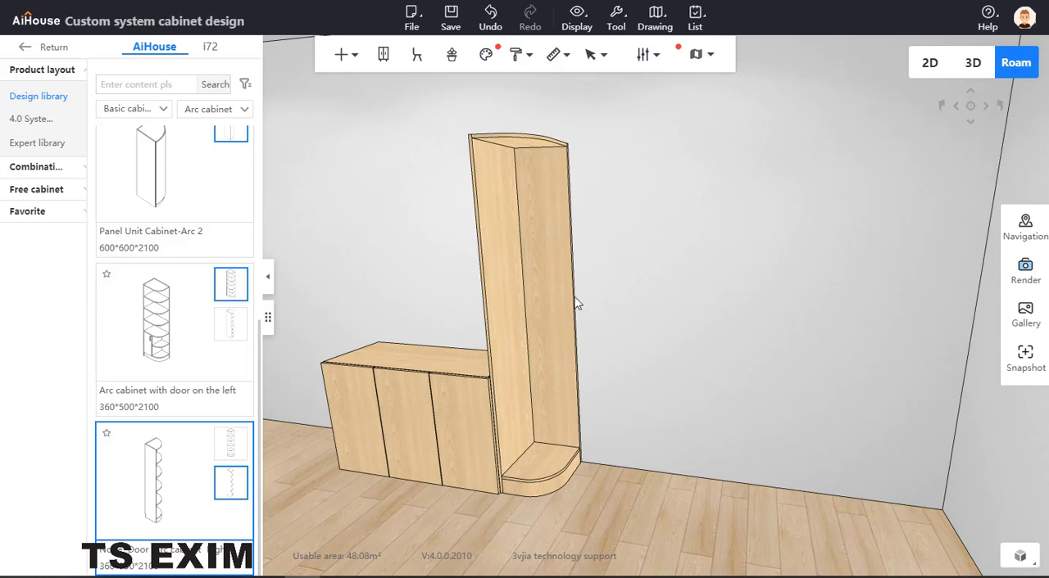
Add a standard 18 mm Shelf function part inside the emptied arc cabinet.
left_click(559, 278)
right_click(559, 278)
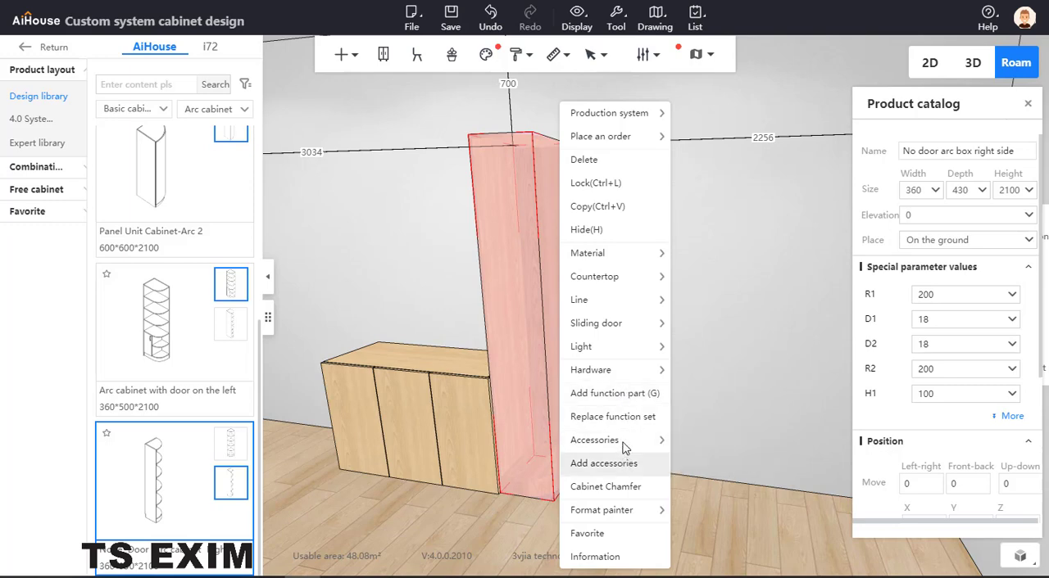
mouse_move(578, 300)
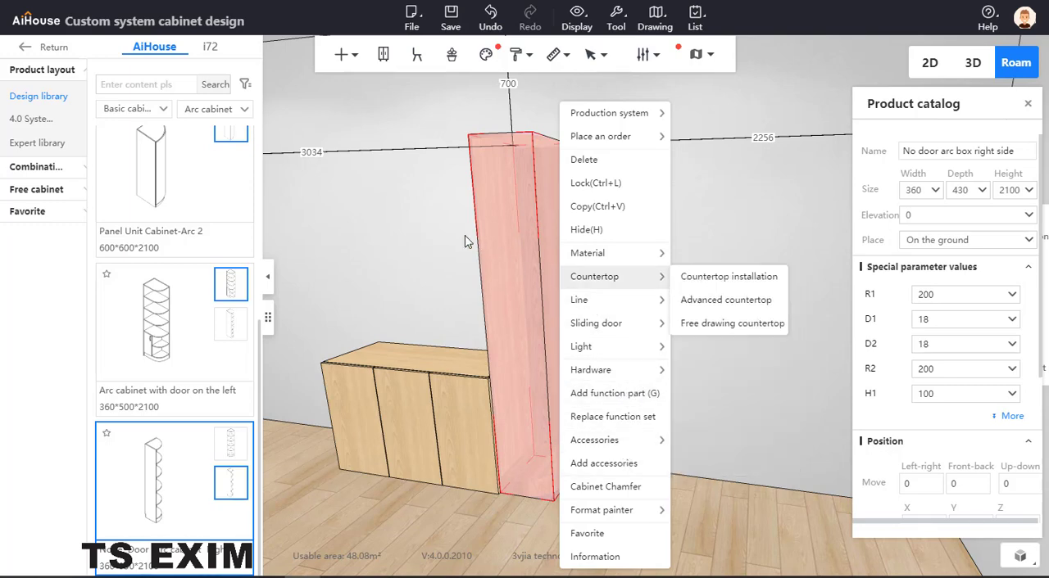
left_click(511, 240)
right_click(516, 247)
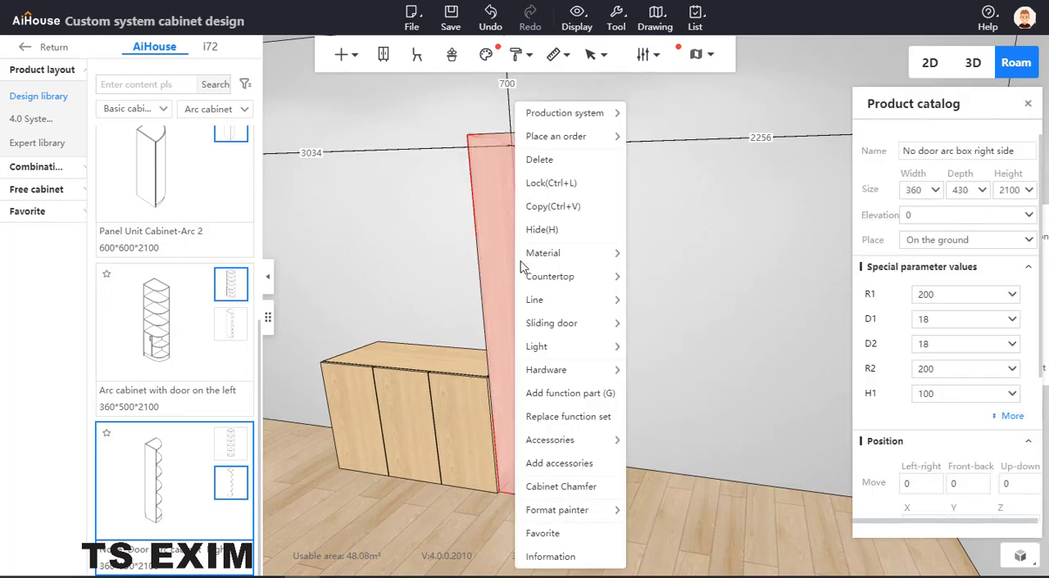
left_click(573, 393)
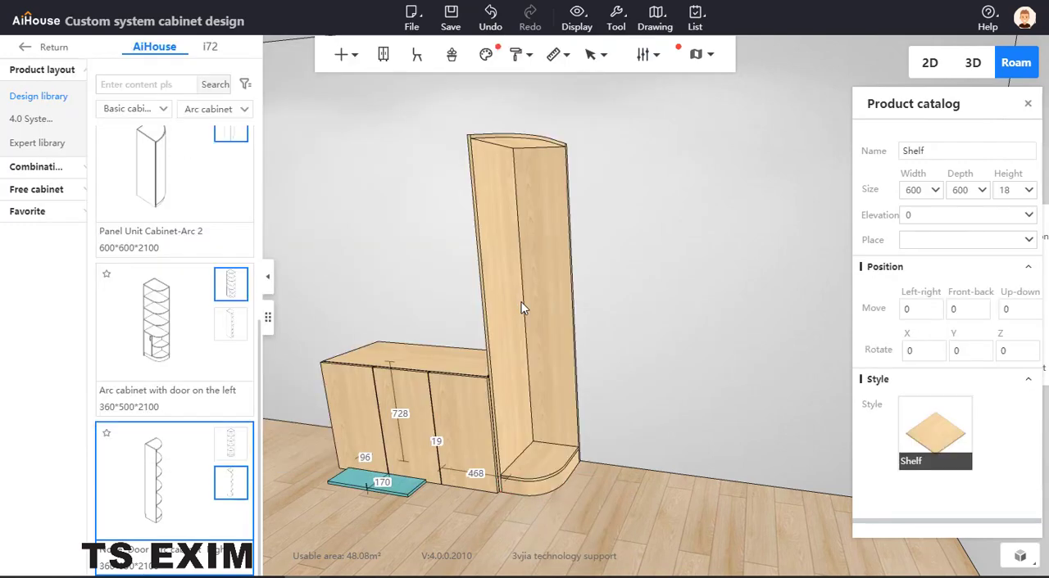
left_click(532, 314)
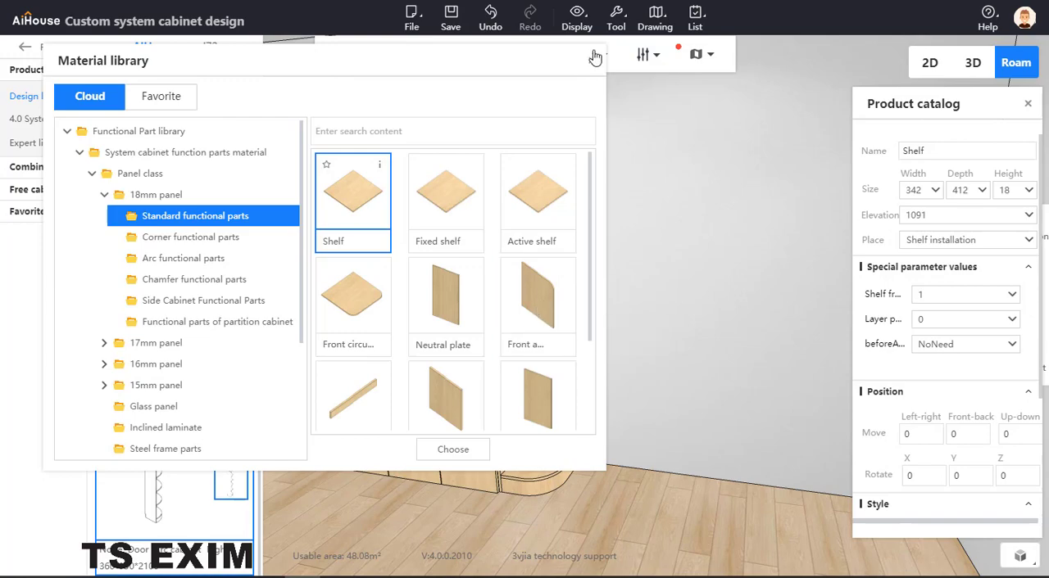
left_click(591, 61)
Evenly divide the arc cabinet's interior with four copies of the new shelf.
right_click(539, 321)
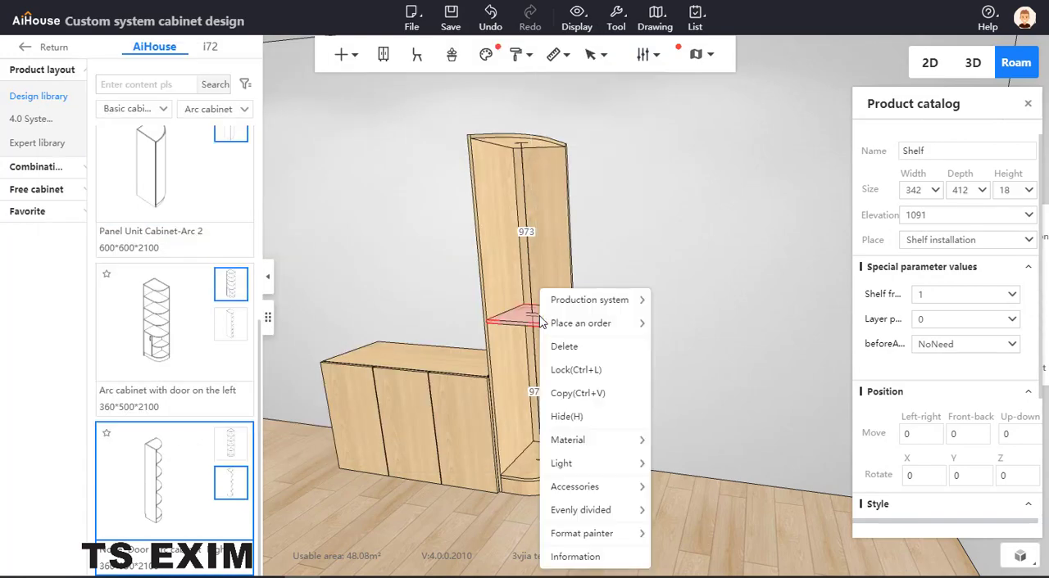
mouse_move(589, 511)
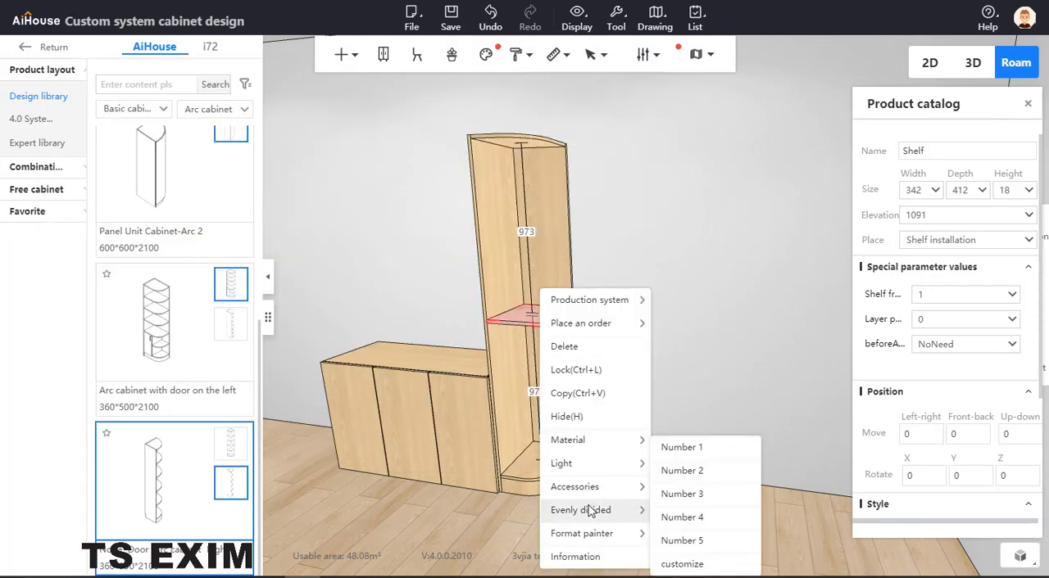
left_click(698, 516)
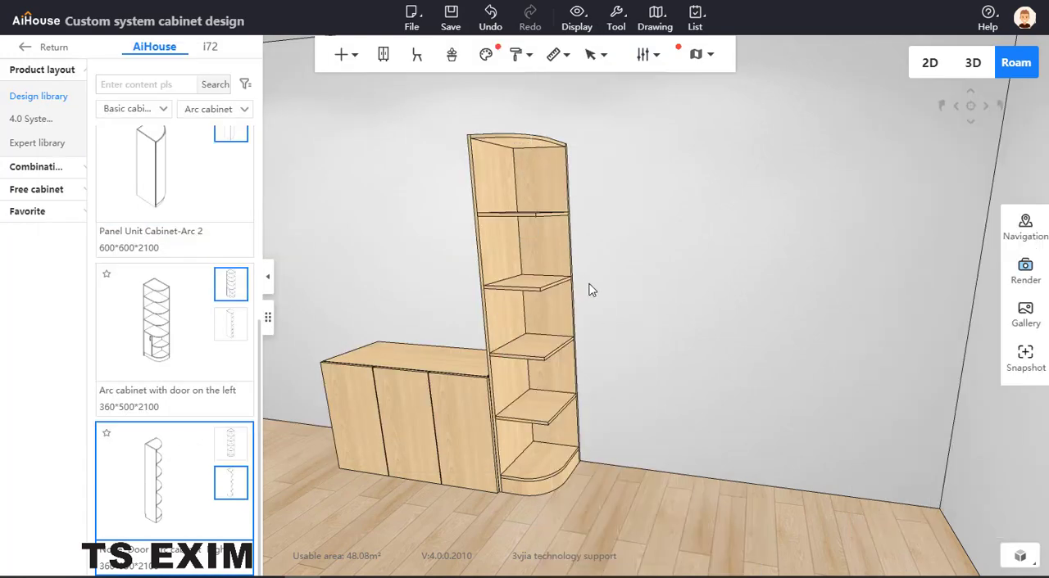
left_click(532, 282)
left_click(529, 402)
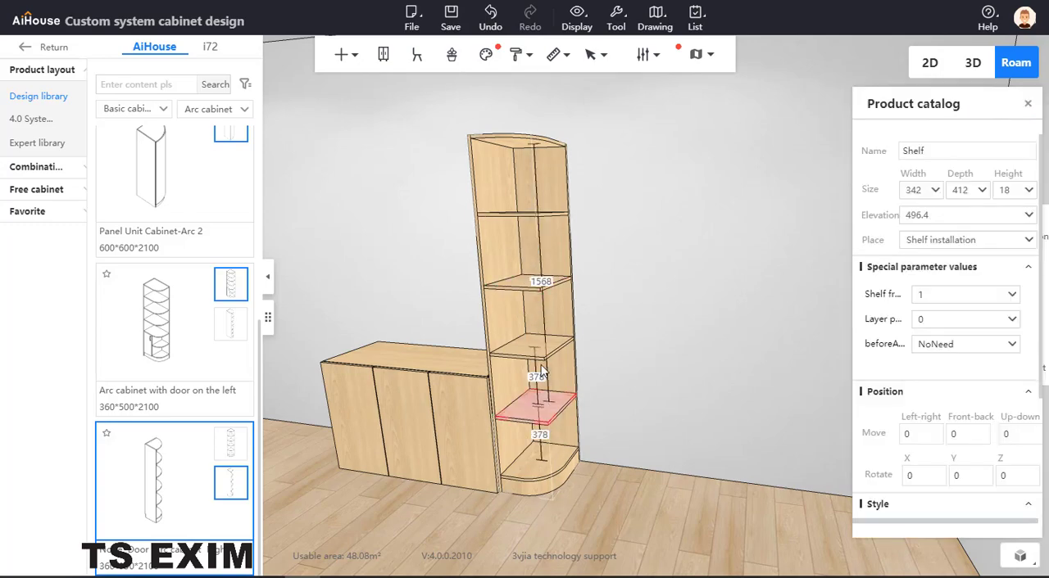
left_click(640, 318)
Delete the three upper shelves of the arc cabinet, leaving only the lowest one.
scroll(639, 342, "up", 3)
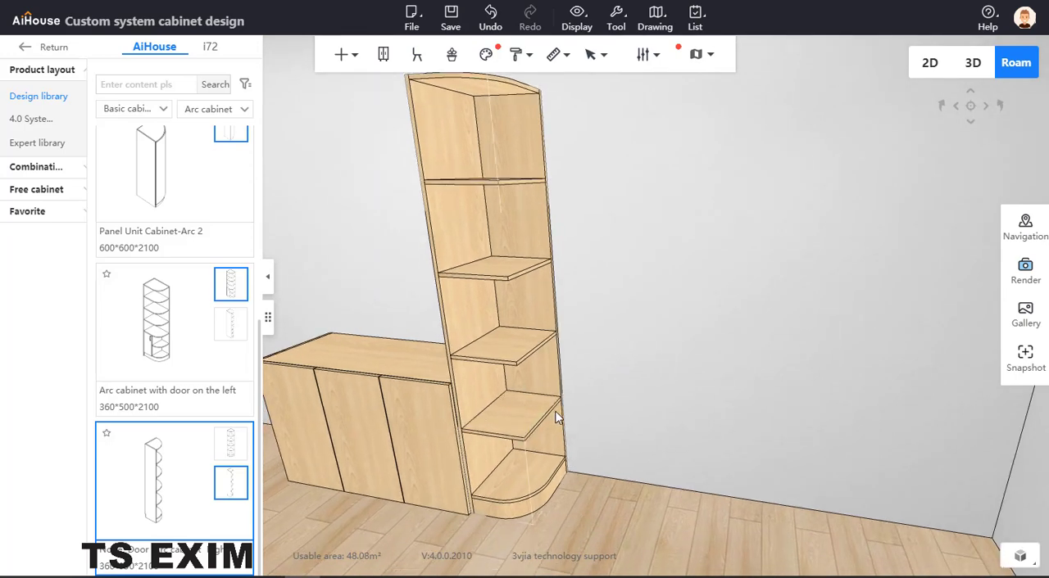
left_click(525, 333)
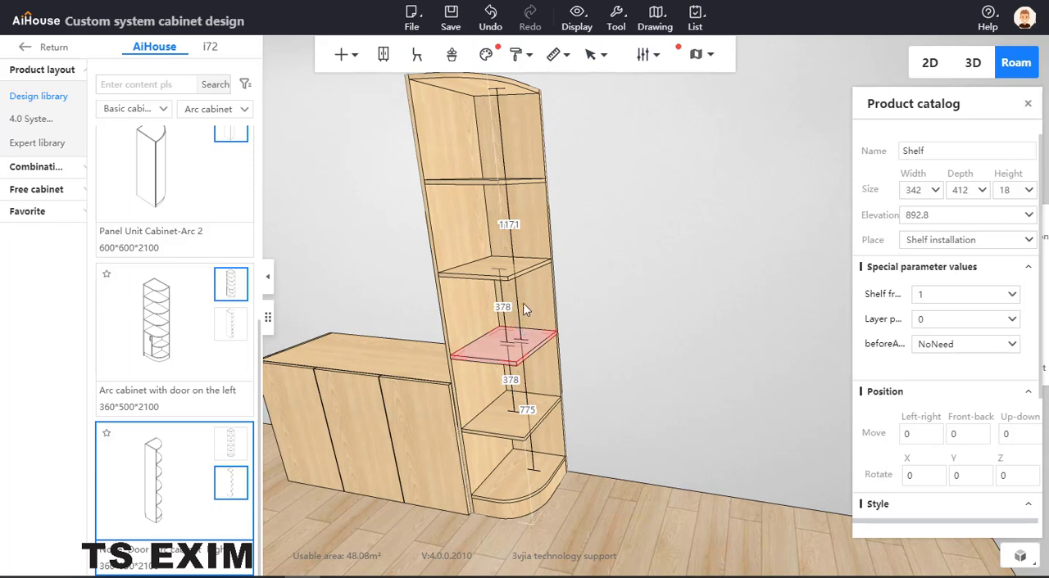
key("Delete")
left_click(505, 275)
key("Delete")
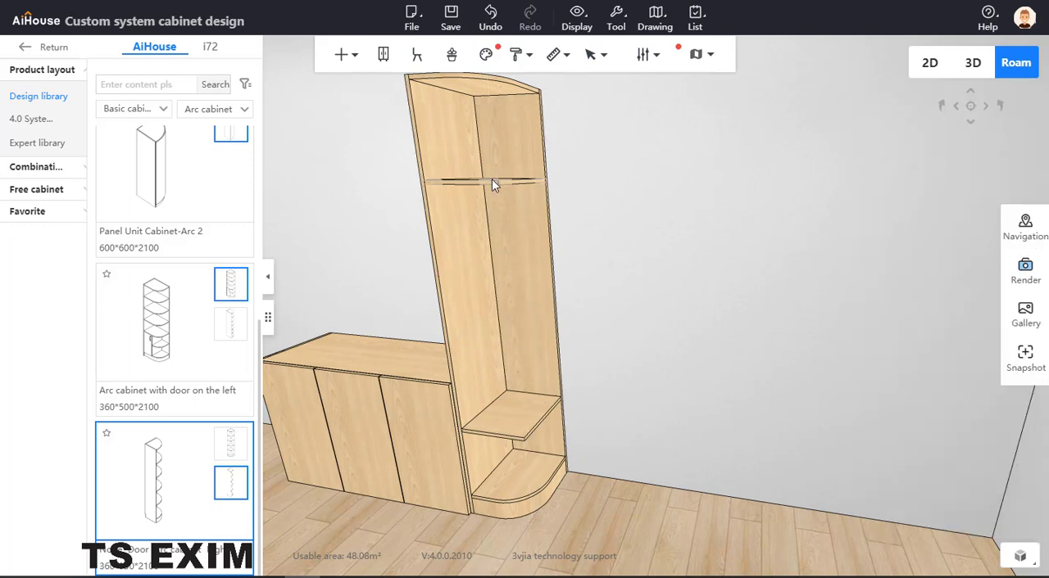
left_click(492, 179)
key("Delete")
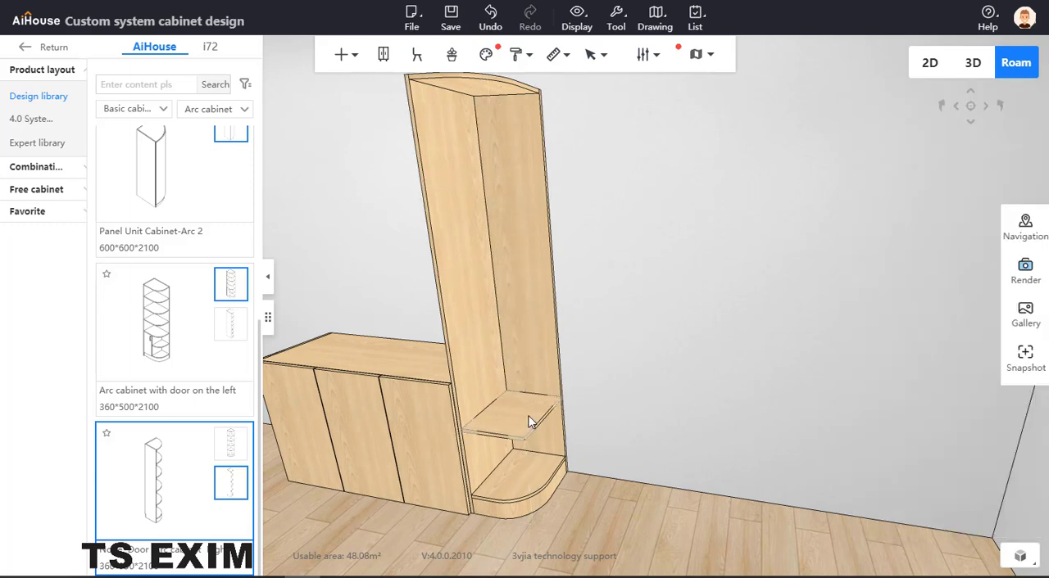
Open the remaining shelf board for panel point editing and delete its rectangular outline.
left_click(518, 422)
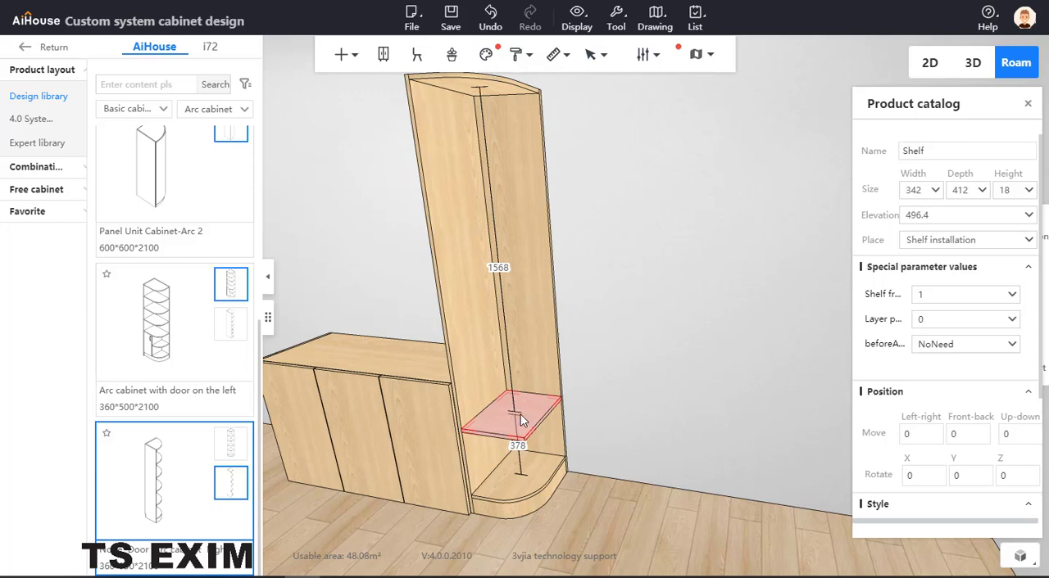
left_click(653, 344)
key("b")
left_click(519, 419)
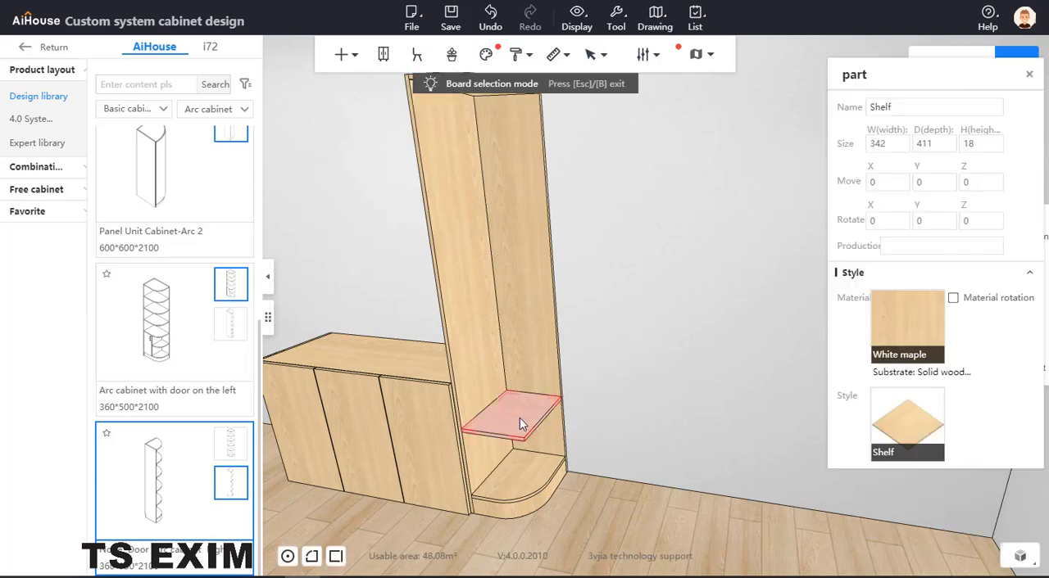
right_click(519, 418)
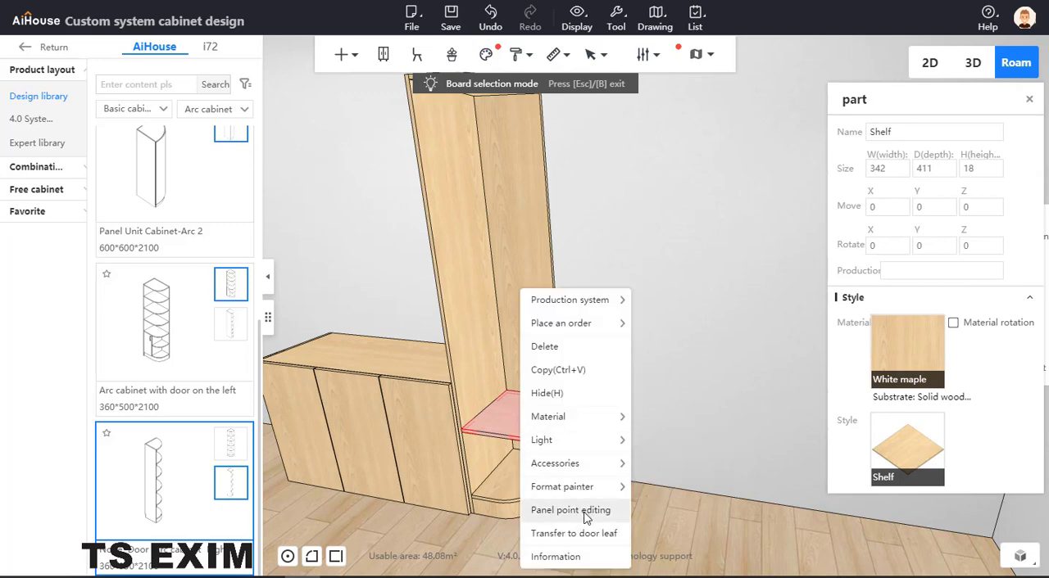
left_click(585, 511)
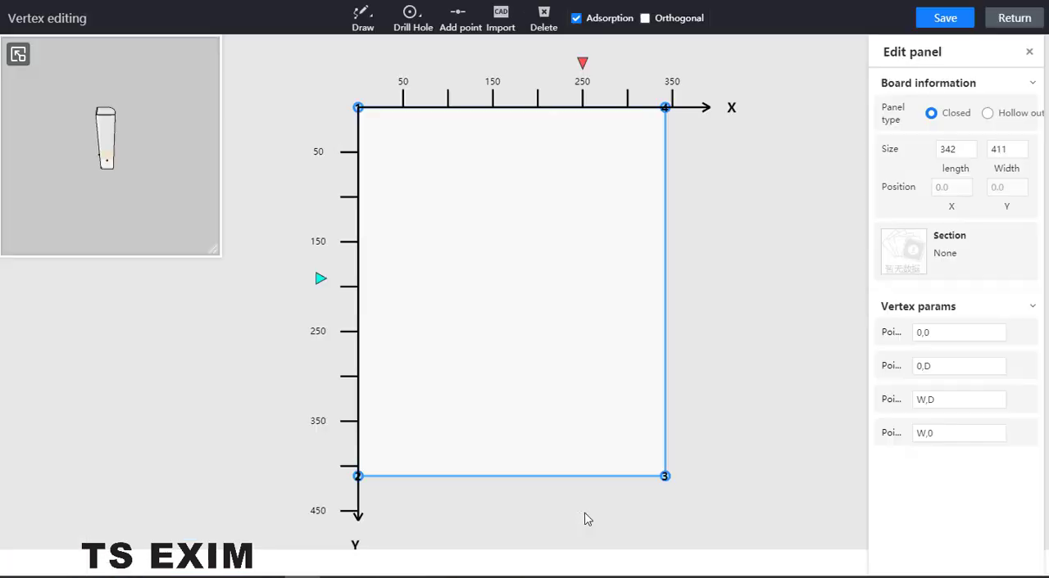
left_click(585, 198)
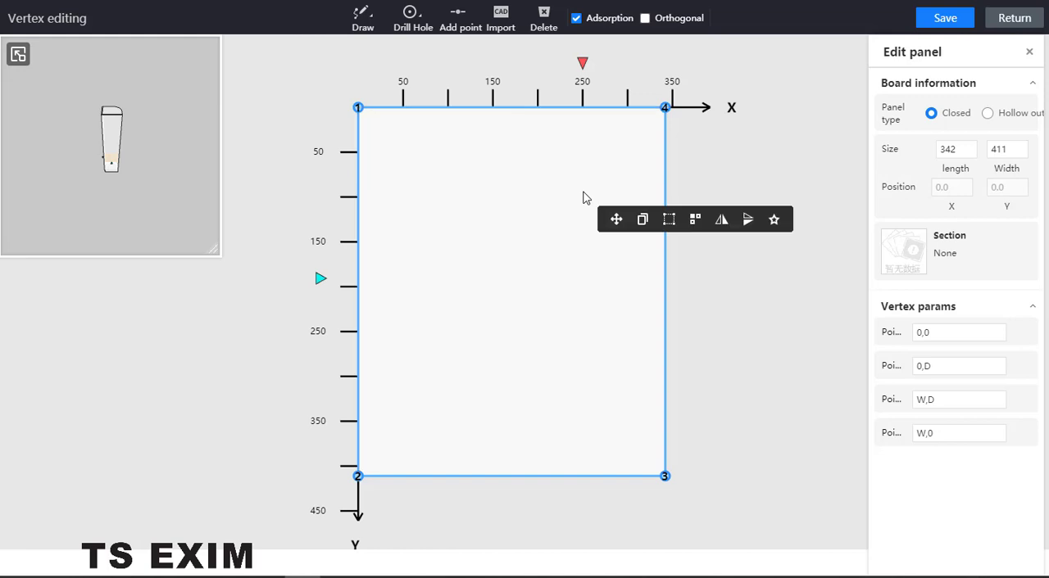
key("Delete")
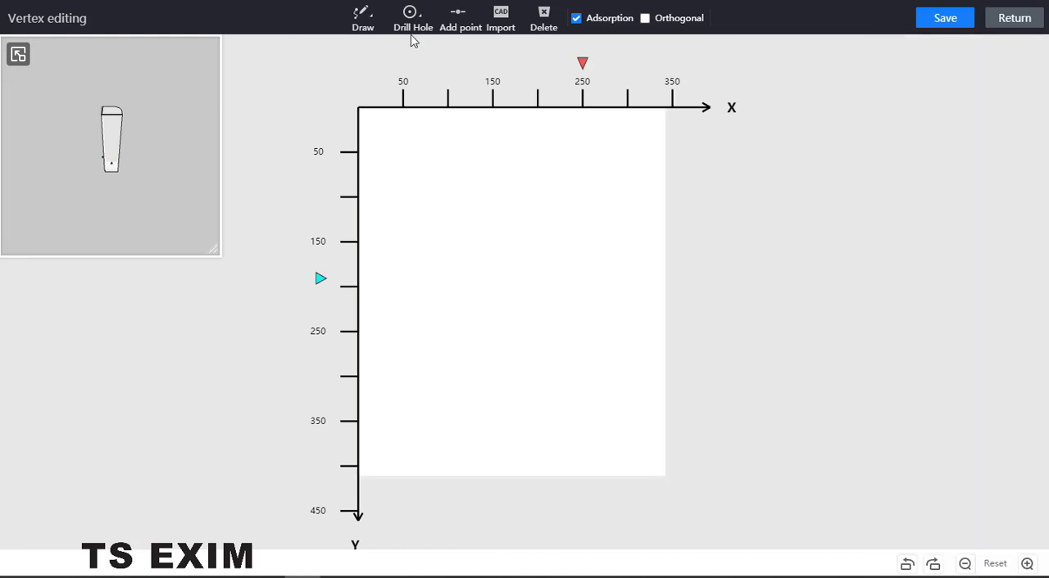
Draw a triangular shelf outline through the origin, the far X corner and the far Y corner, save it and leave vertex editing.
left_click(363, 16)
left_click(370, 49)
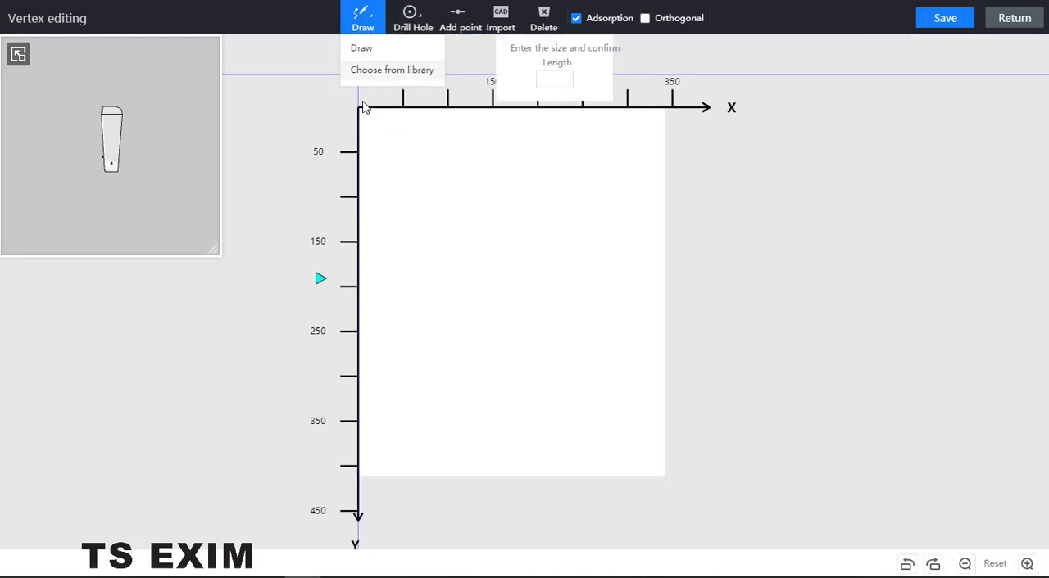
left_click(665, 108)
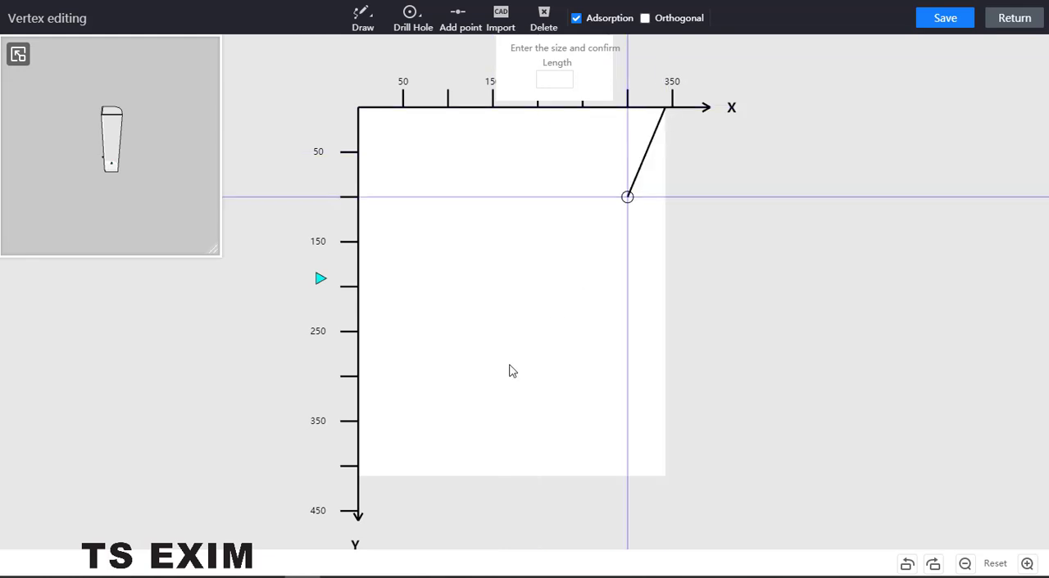
left_click(358, 476)
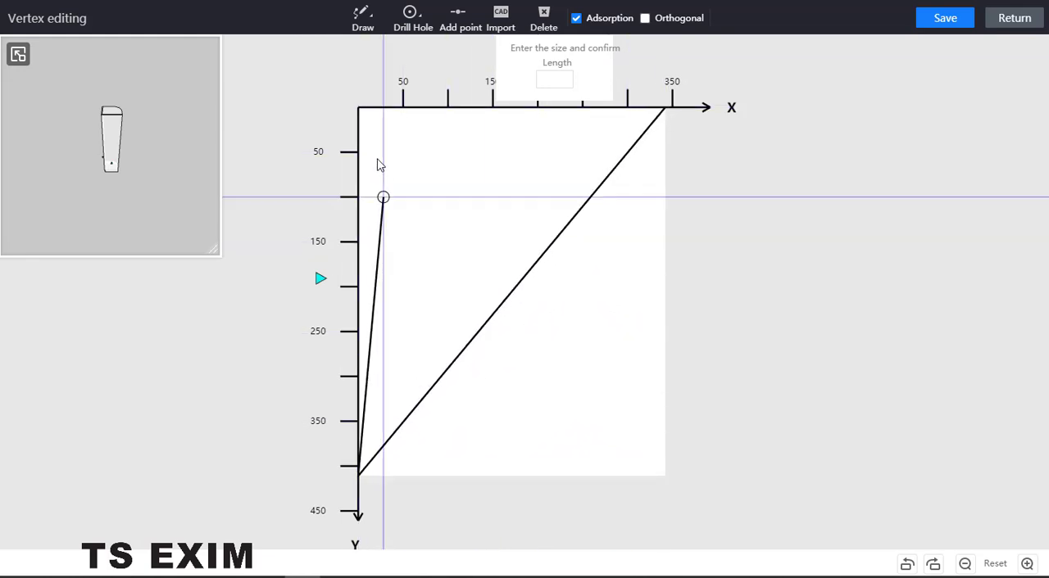
double_click(358, 108)
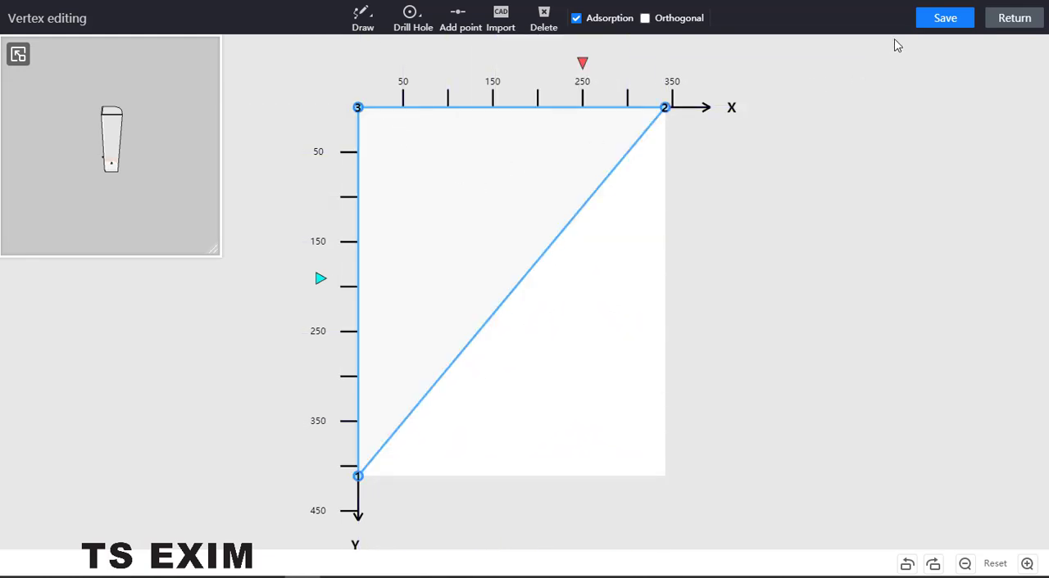
left_click(936, 23)
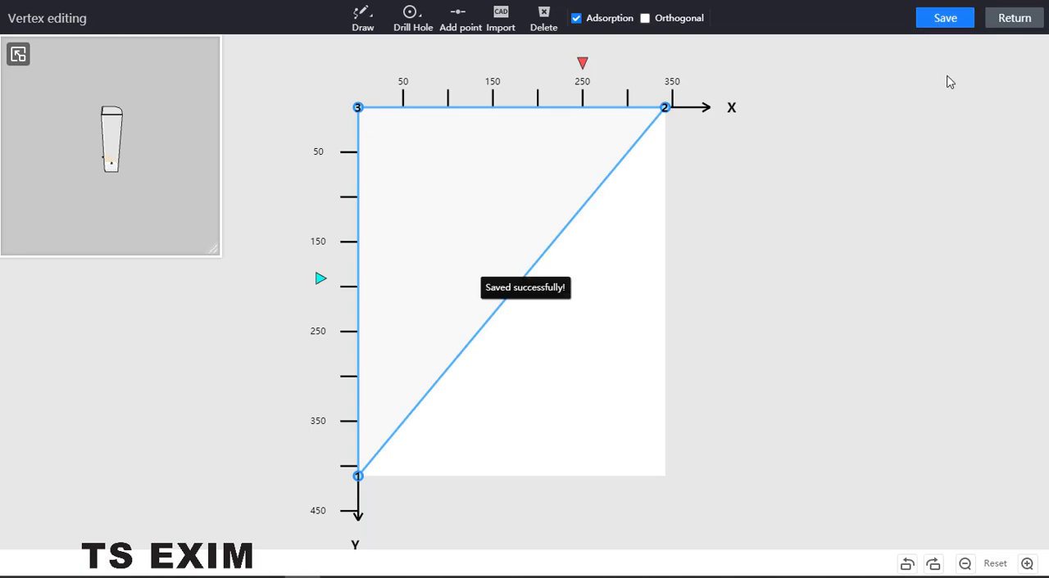
left_click(1014, 18)
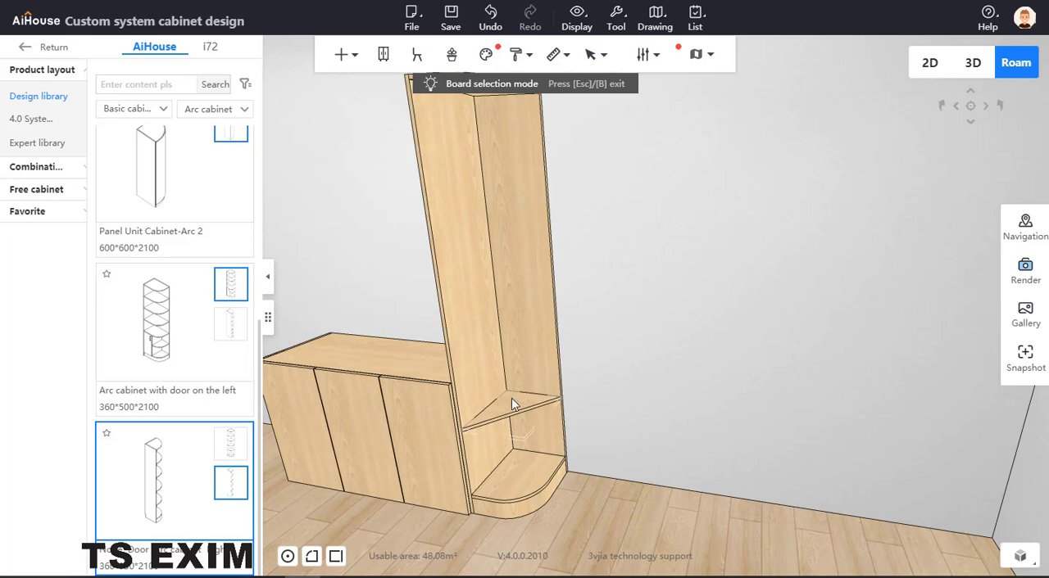
Exit board selection mode and evenly divide the arc cabinet's interior with four copies of the triangular shelf.
scroll(627, 396, "down", 3)
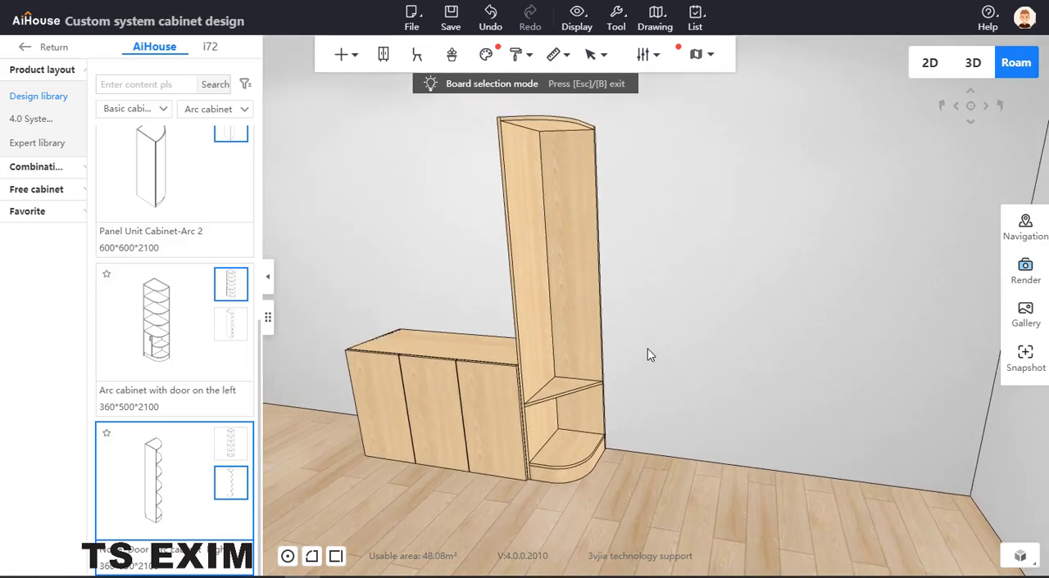
scroll(687, 403, "up", 1)
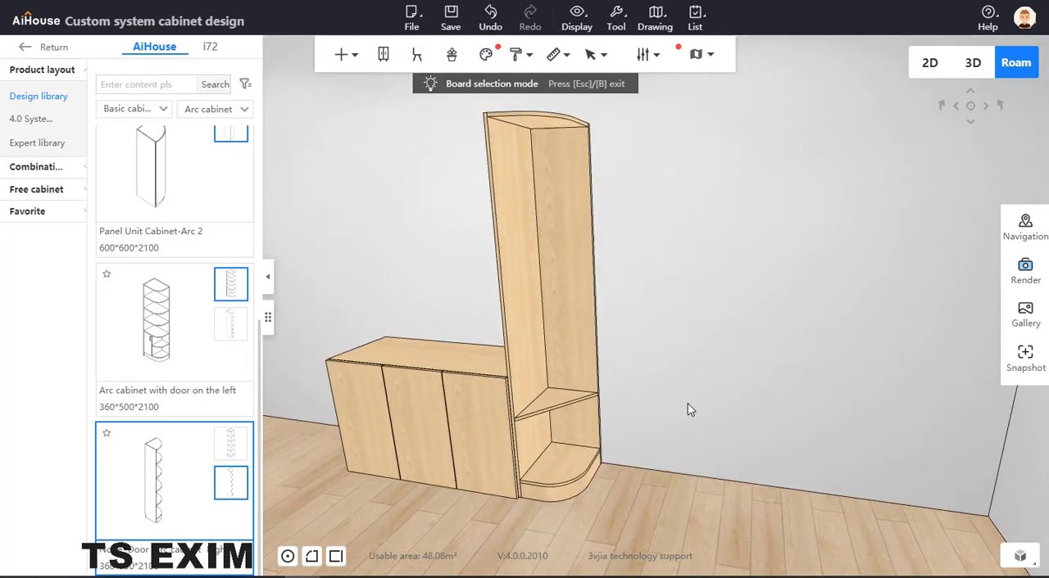
left_click(558, 403)
right_click(558, 403)
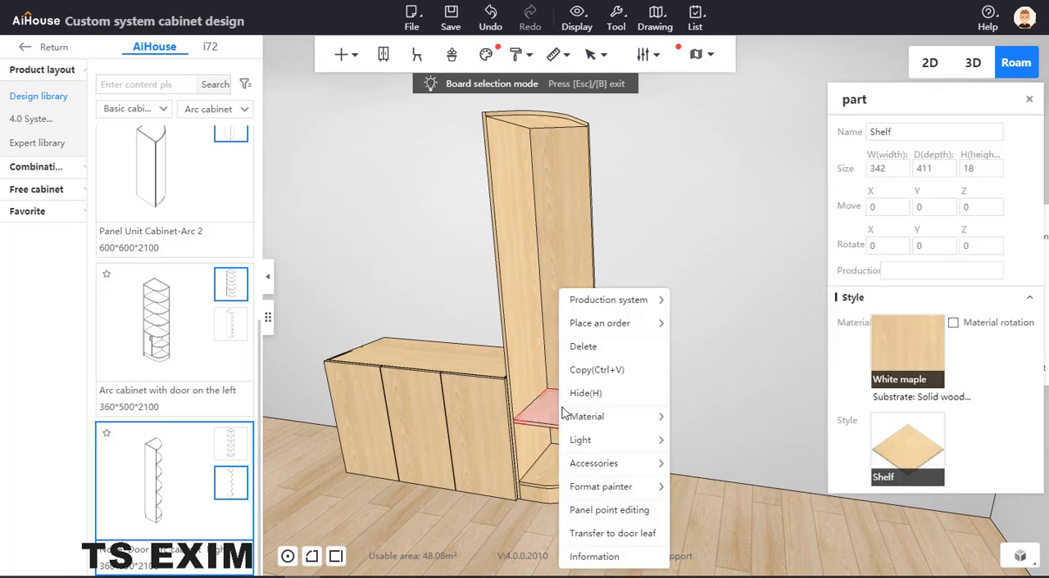
left_click(714, 345)
key("Escape")
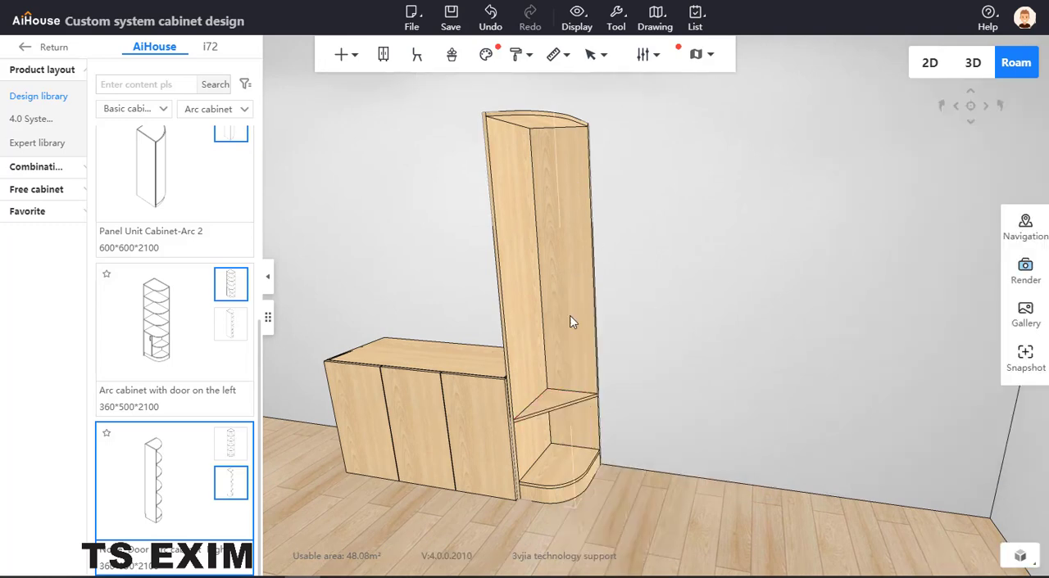
left_click(549, 401)
right_click(549, 401)
mouse_move(590, 512)
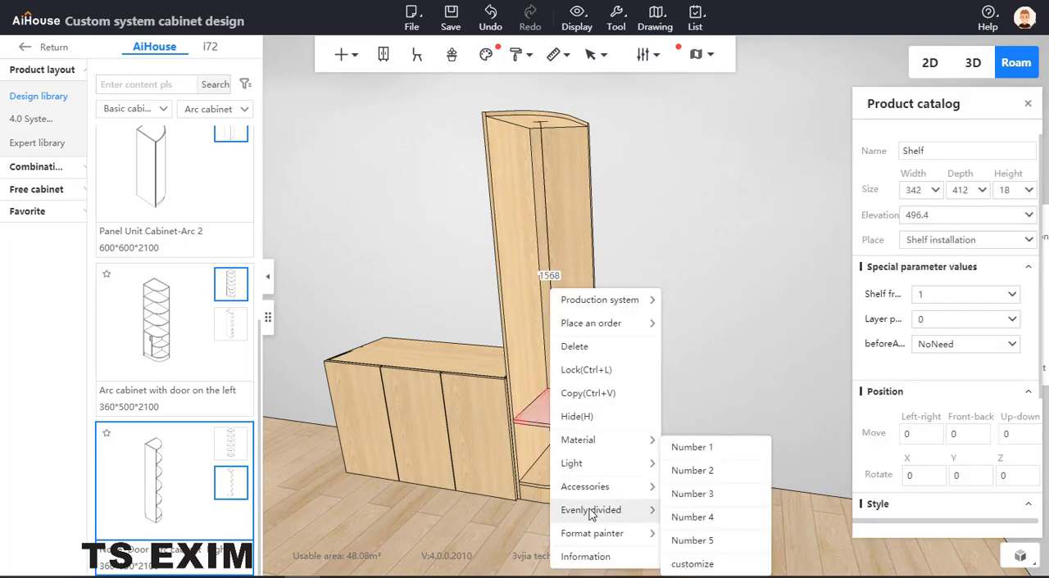
left_click(693, 518)
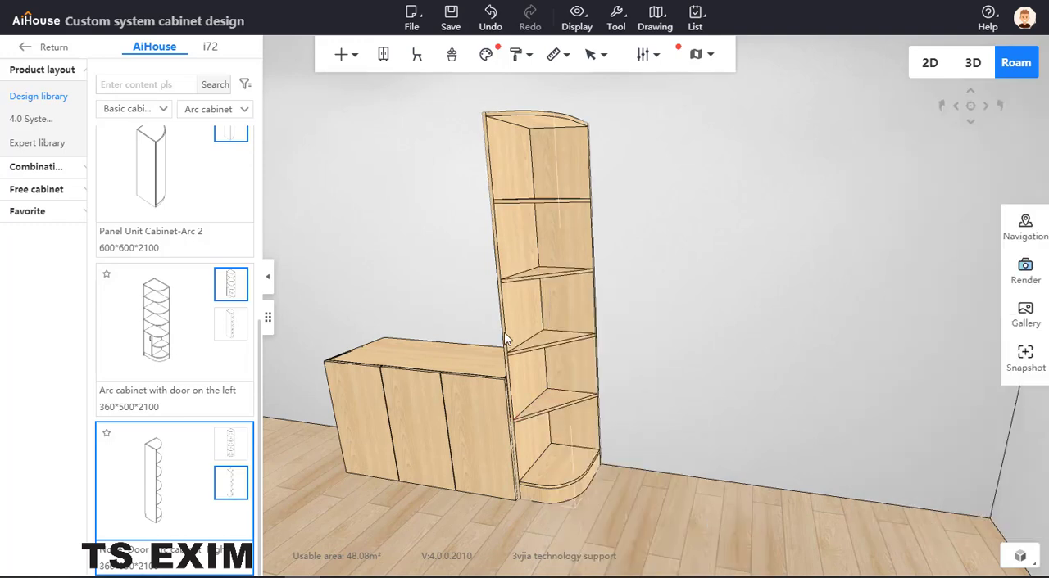
Examine the arc cabinet's triangular shelves and the clear spacing between them.
left_click(552, 271)
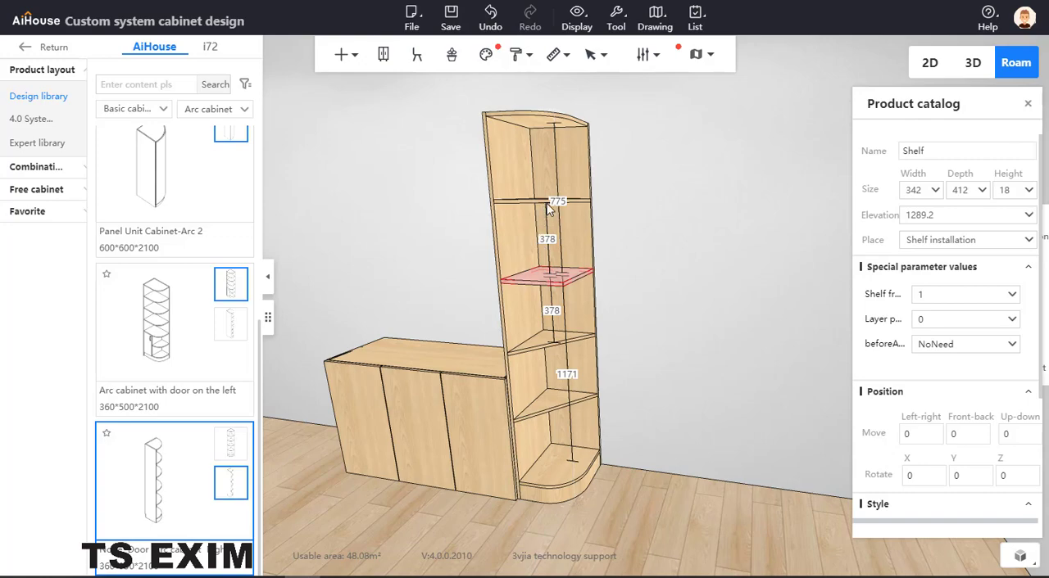
left_click(700, 306)
left_click_drag(700, 306, 739, 308)
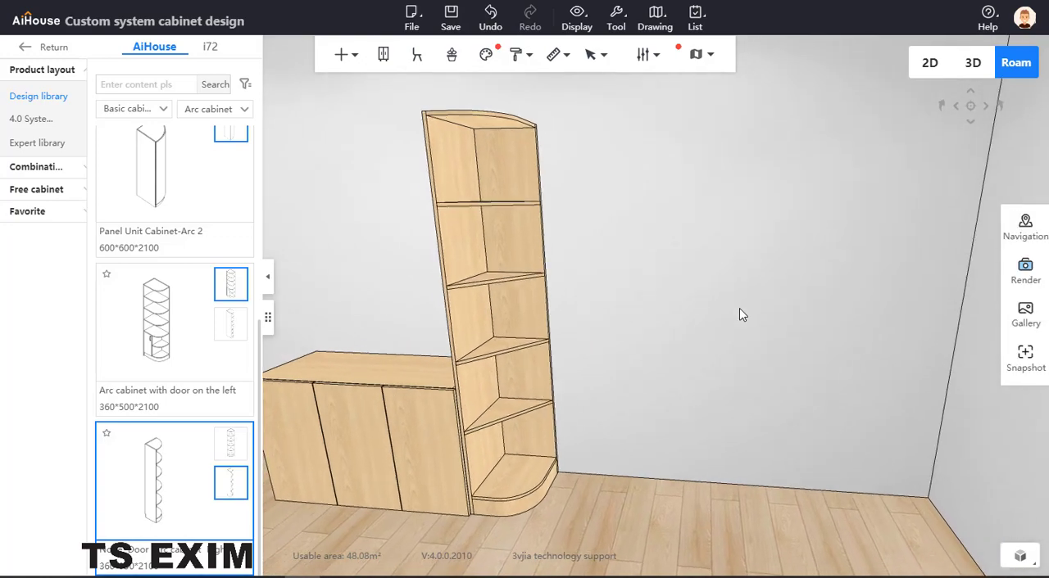
scroll(736, 293, "down", 2)
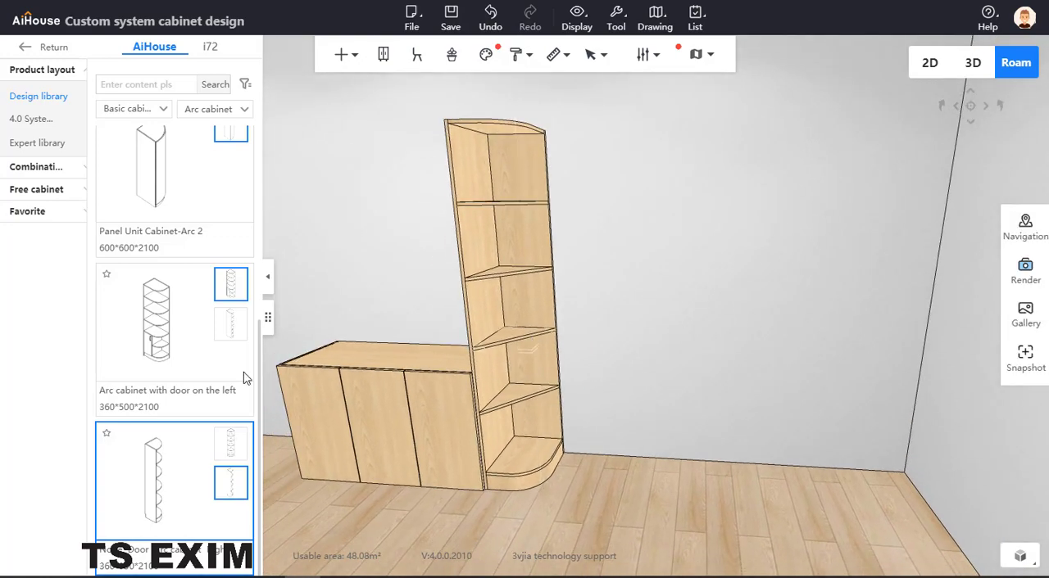
left_click(319, 576)
left_click_drag(435, 132, 0, 151)
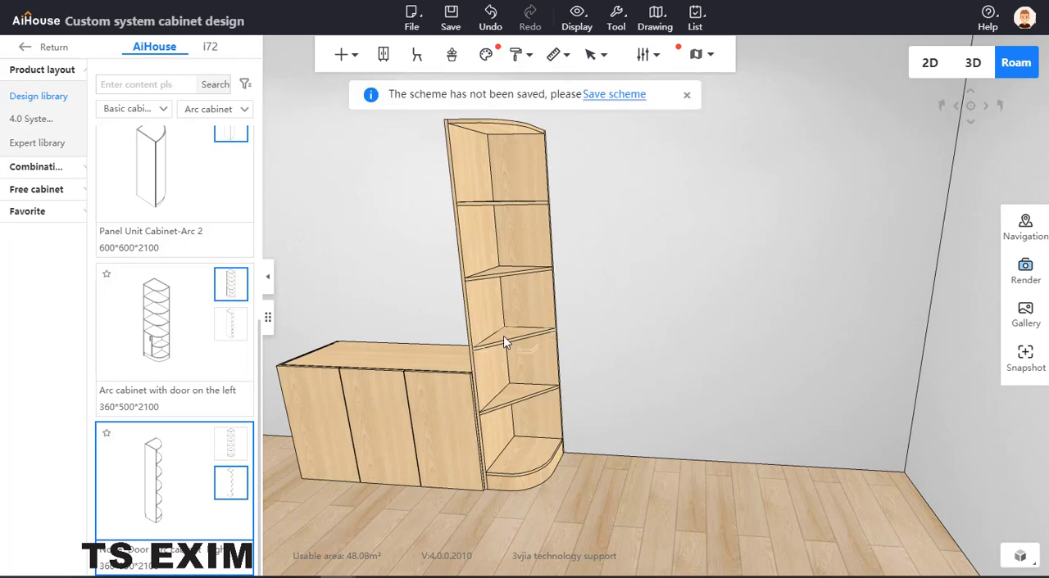
left_click(525, 340)
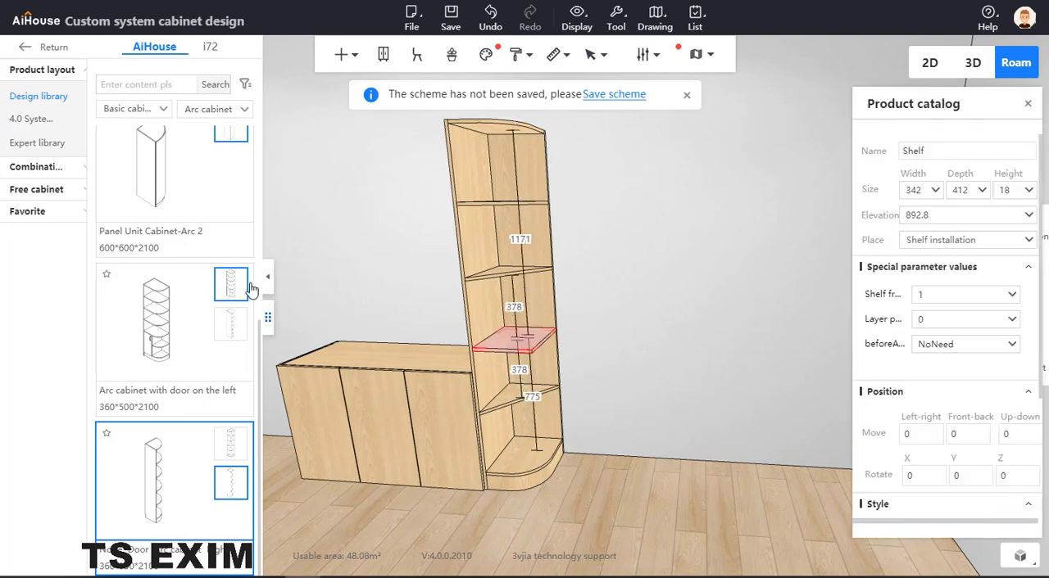
Place a 600*350*2000 universal cabinet from the basic cabinets against the wall, about 927 mm from the arc cabinet.
left_click(149, 113)
left_click(137, 132)
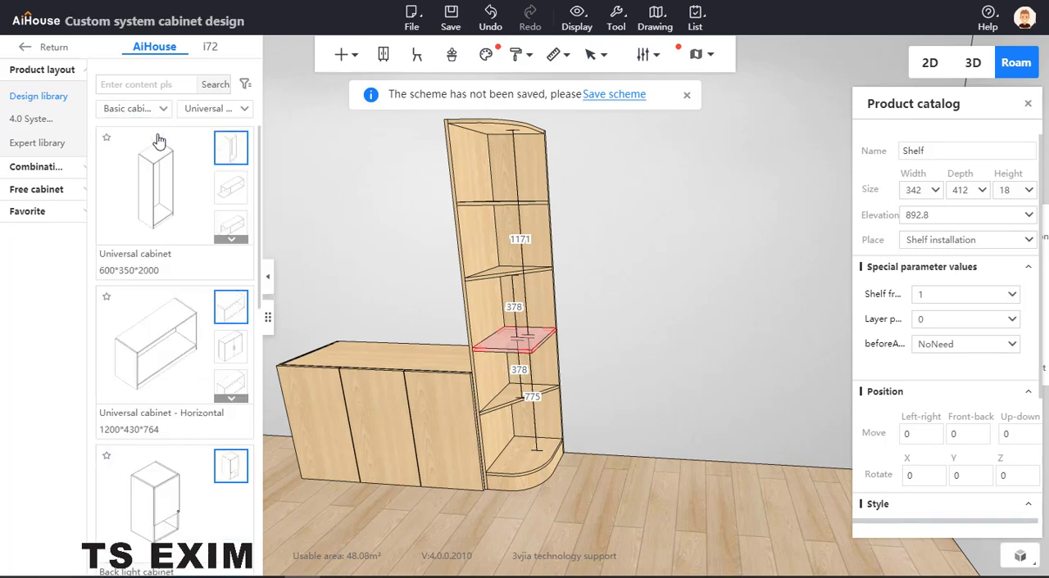
left_click(172, 216)
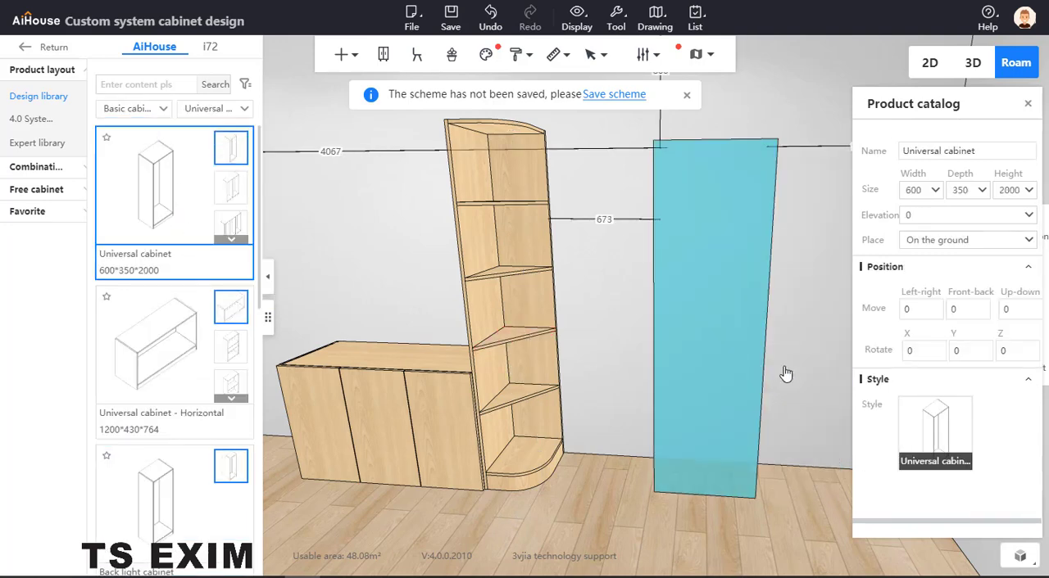
left_click(751, 375)
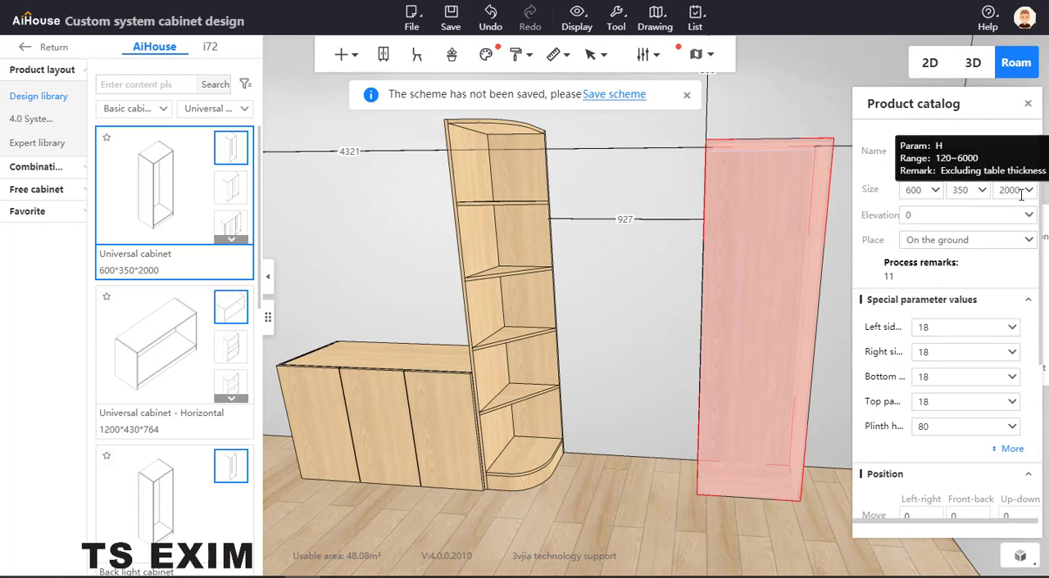
Set the universal cabinet's height to 378 mm.
double_click(992, 191)
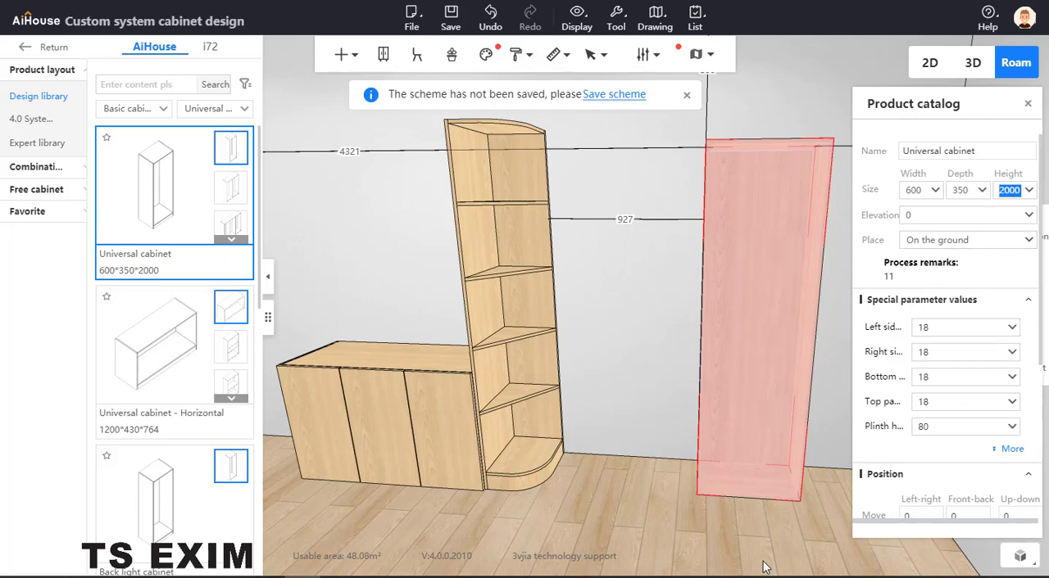
type("378")
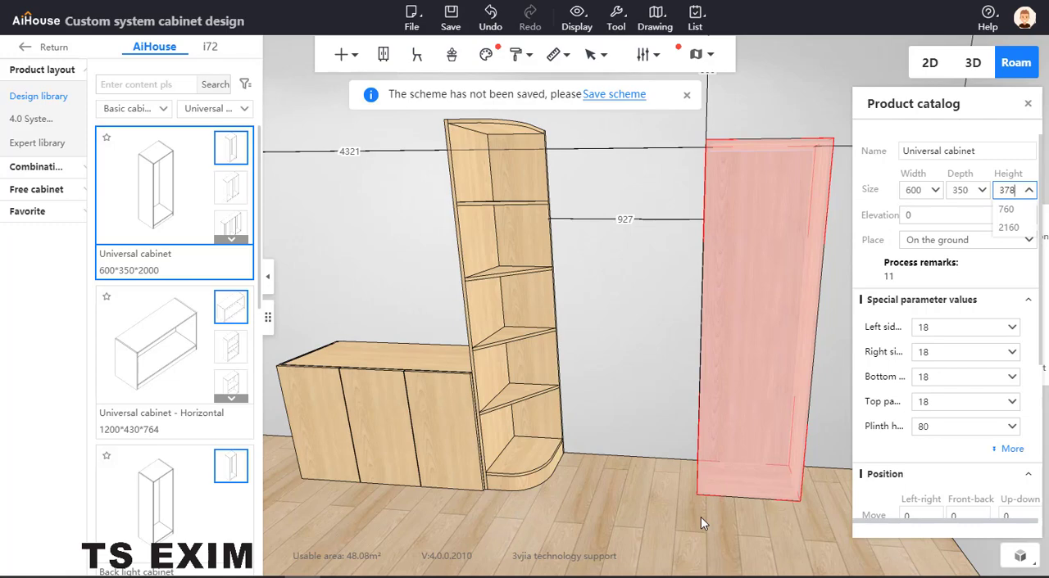
key("Return")
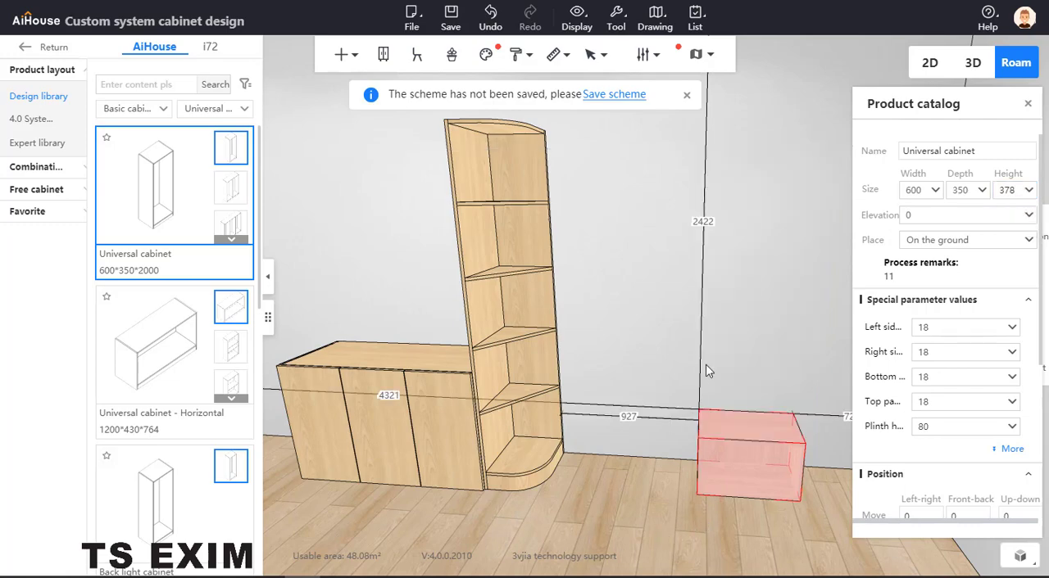
left_click(705, 365)
Look up the lowest arc cabinet shelf's elevation and set the universal cabinet's elevation to the same 496.4 mm.
left_click(728, 478)
left_click(523, 404)
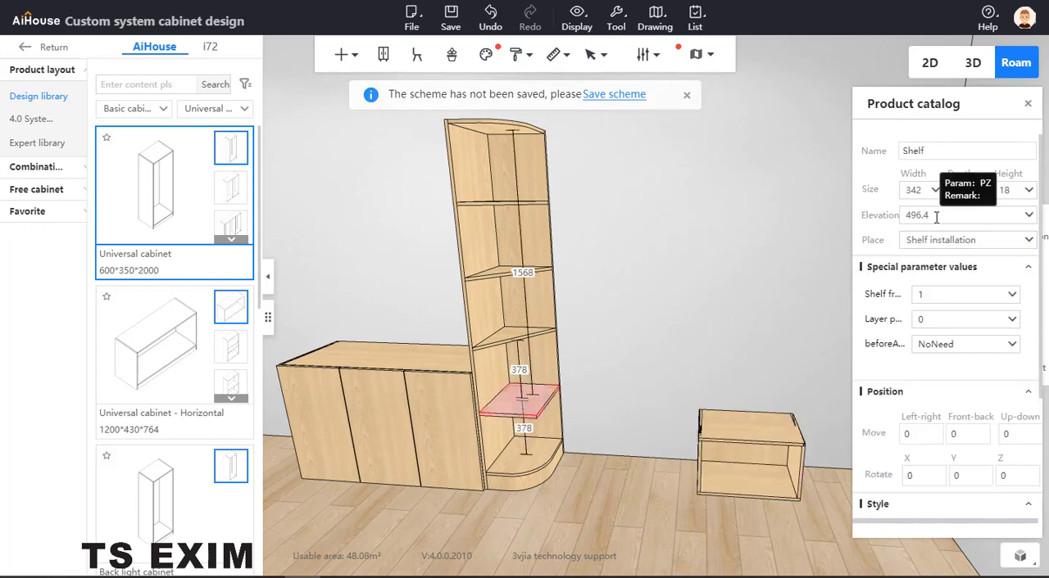
left_click(747, 429)
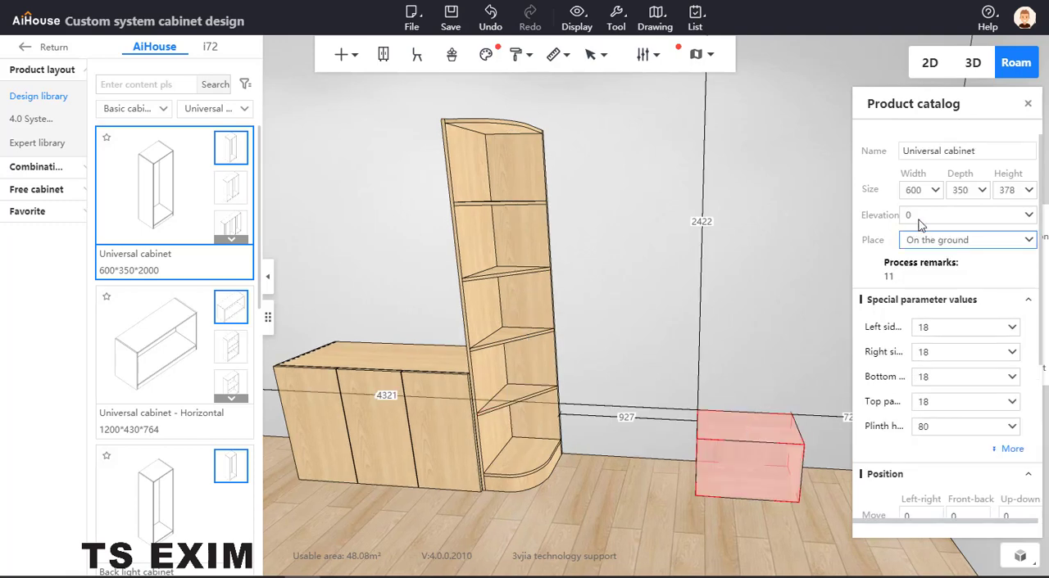
type("496.4")
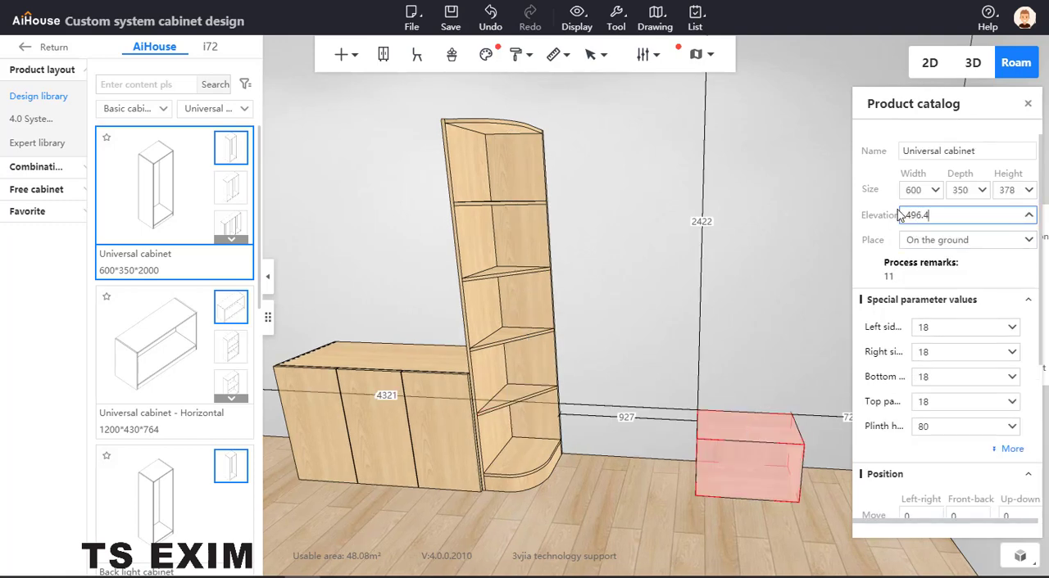
key("Return")
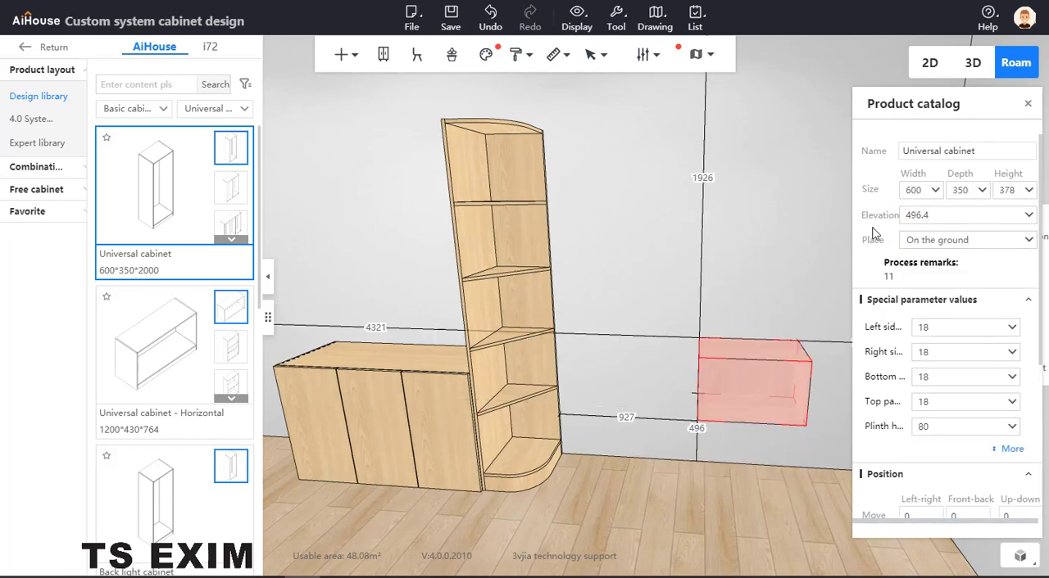
left_click(731, 302)
scroll(704, 344, "up", 5)
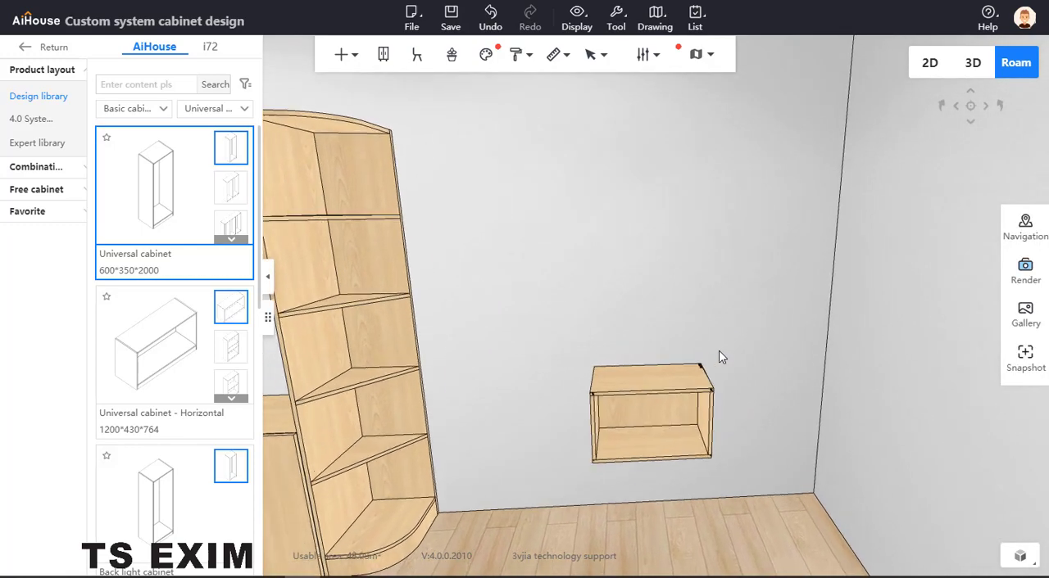
left_click_drag(723, 339, 740, 323)
scroll(739, 322, "up", 1)
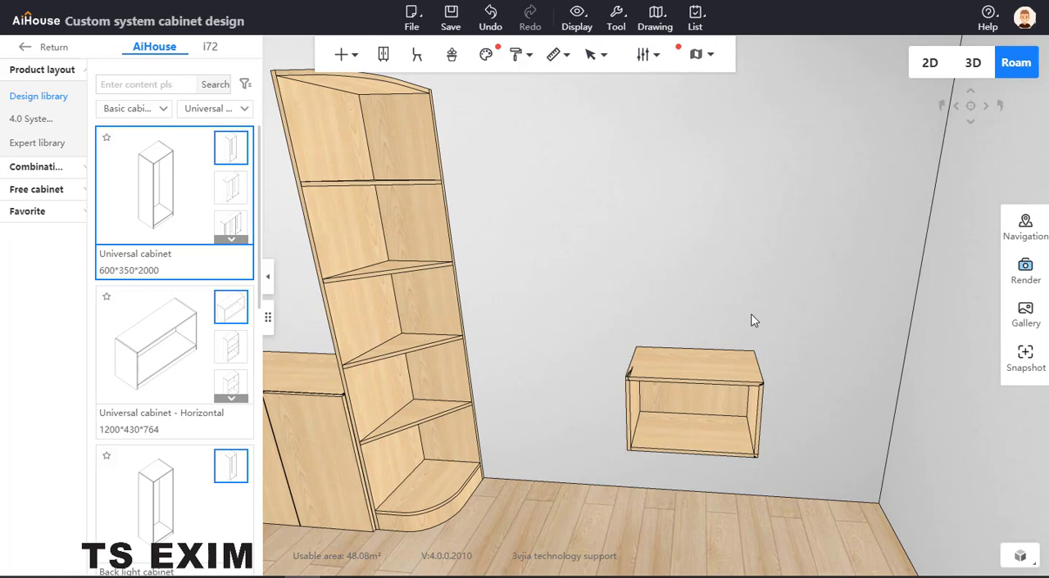
left_click_drag(753, 321, 519, 351)
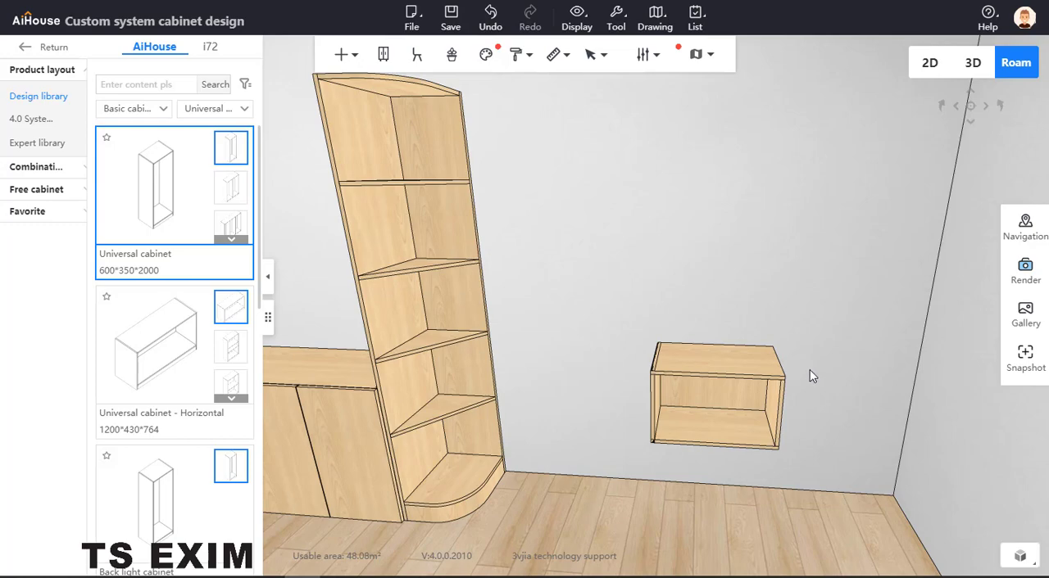
scroll(819, 349, "down", 2)
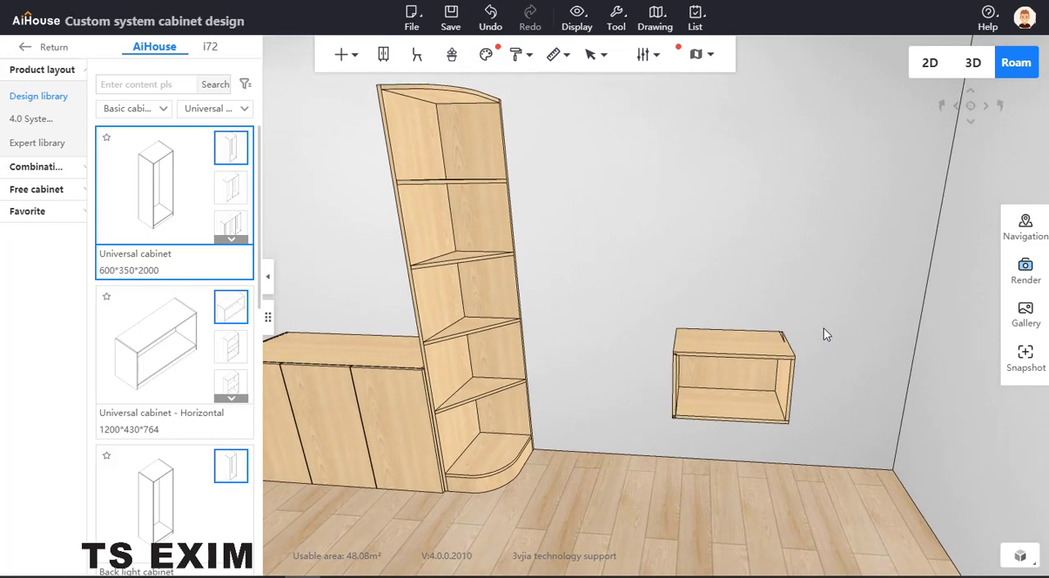
left_click(693, 383)
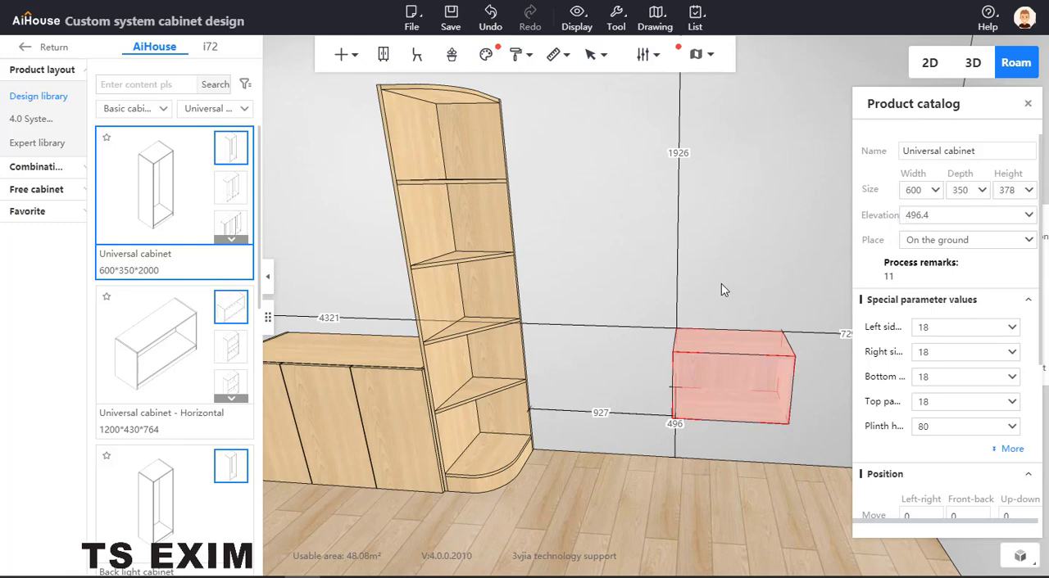
Install a single overlay swing door panel across the front opening of the raised universal cabinet.
left_click_drag(721, 283, 694, 290)
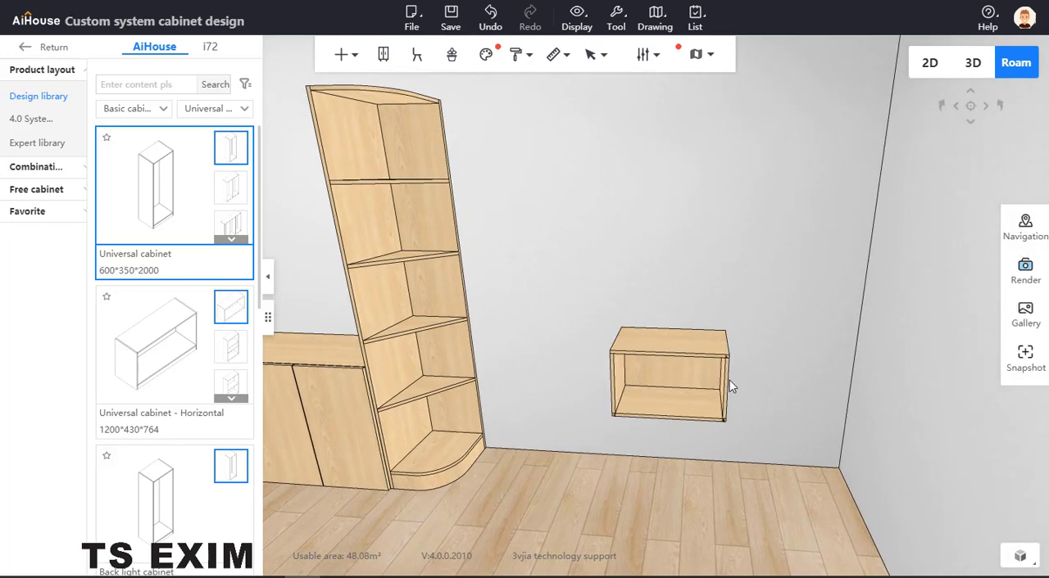
left_click(341, 55)
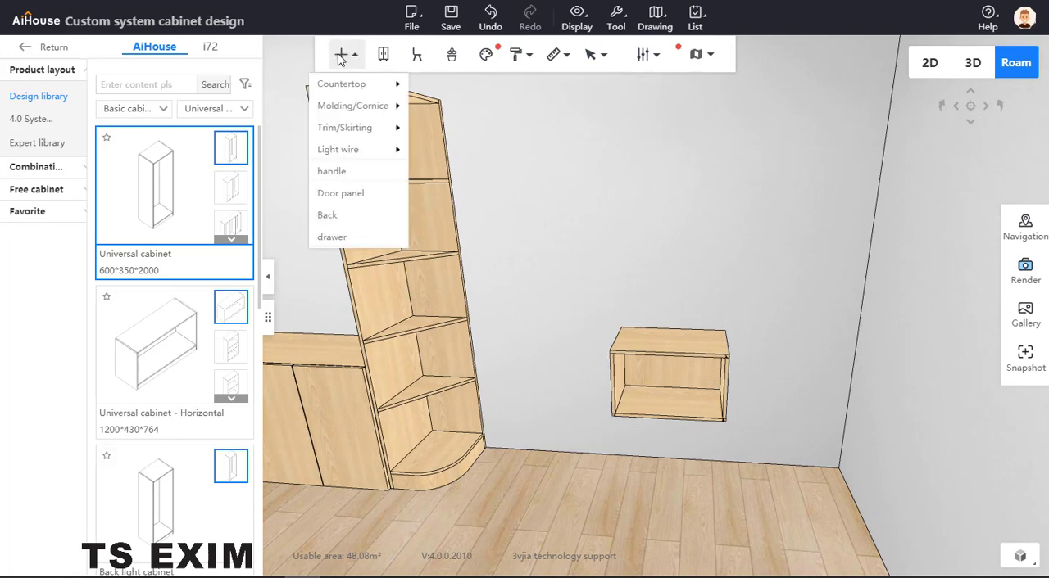
left_click(354, 193)
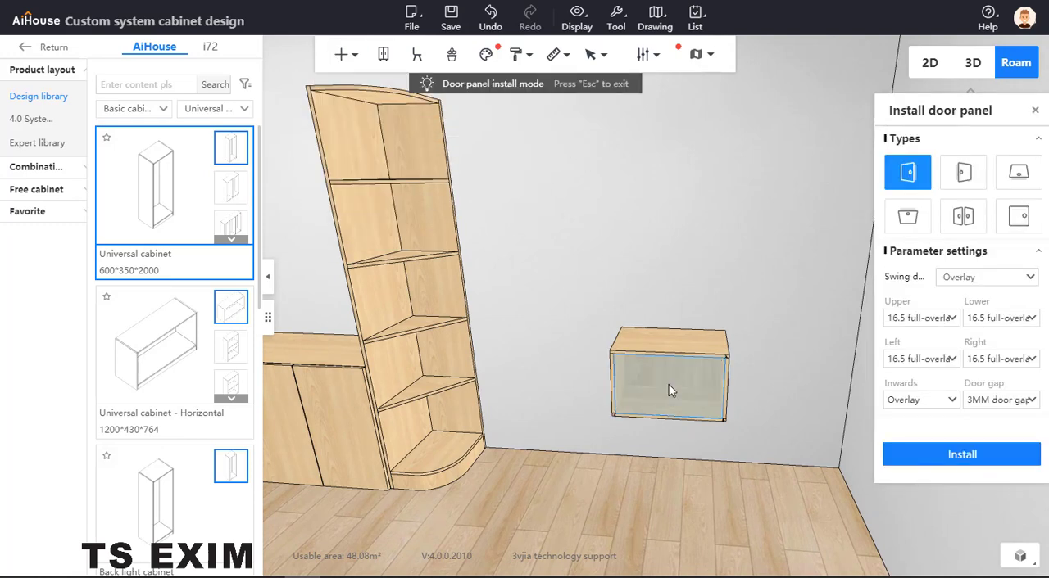
left_click(670, 391)
left_click(962, 453)
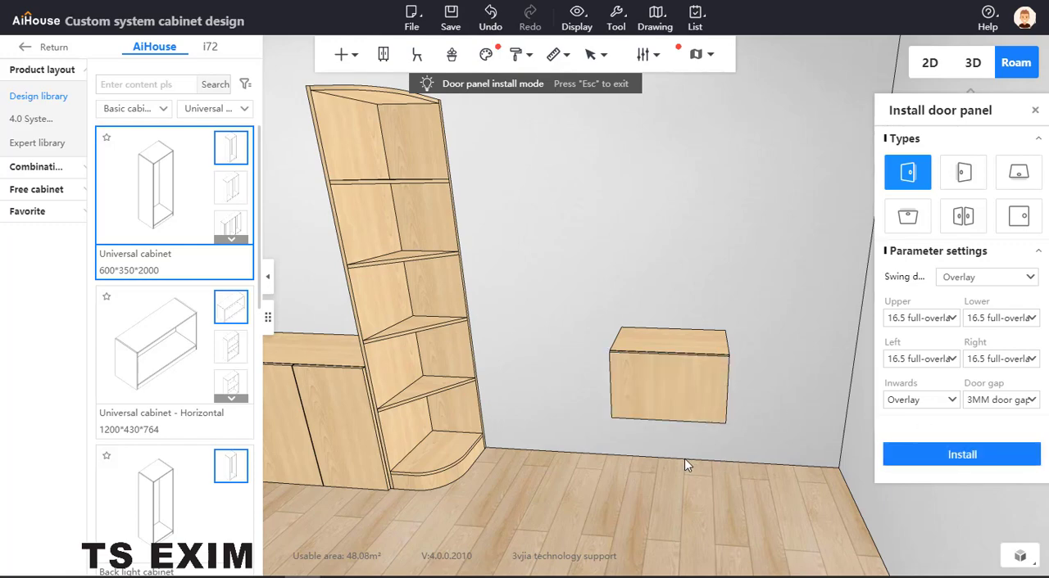
left_click(1036, 110)
Delete the universal cabinet's top, back, side and bottom boards in board selection mode, keeping only the door panel.
left_click_drag(795, 270, 767, 301)
key("Escape")
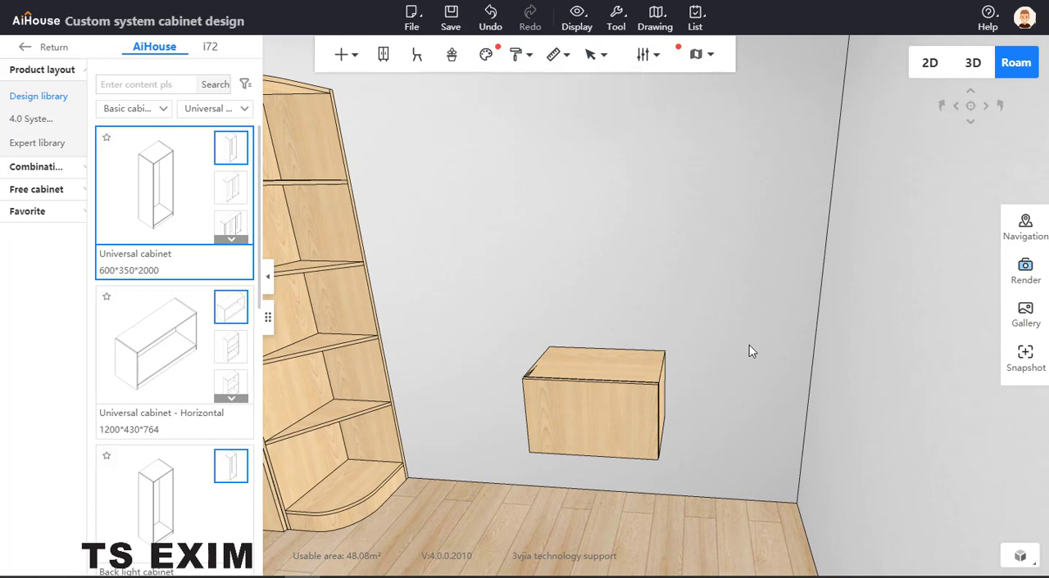
key("b")
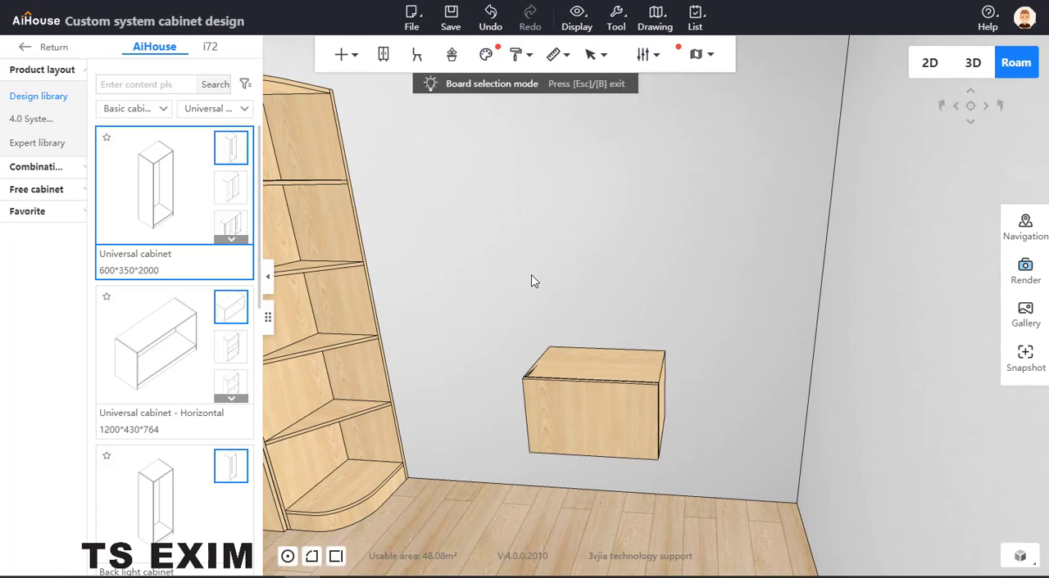
left_click(597, 369)
key("Delete")
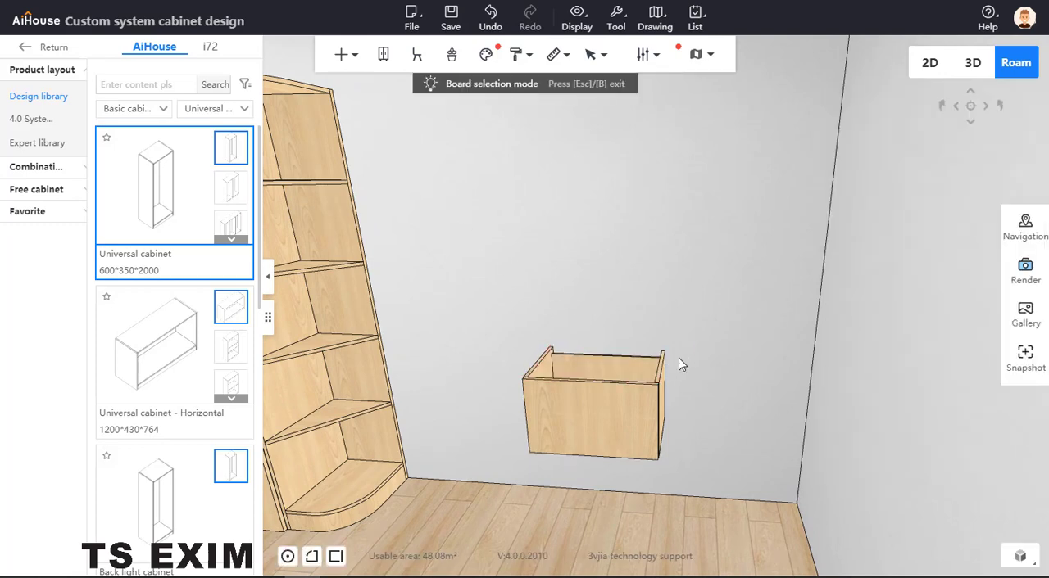
left_click(641, 366)
key("Delete")
left_click(660, 376)
key("Delete")
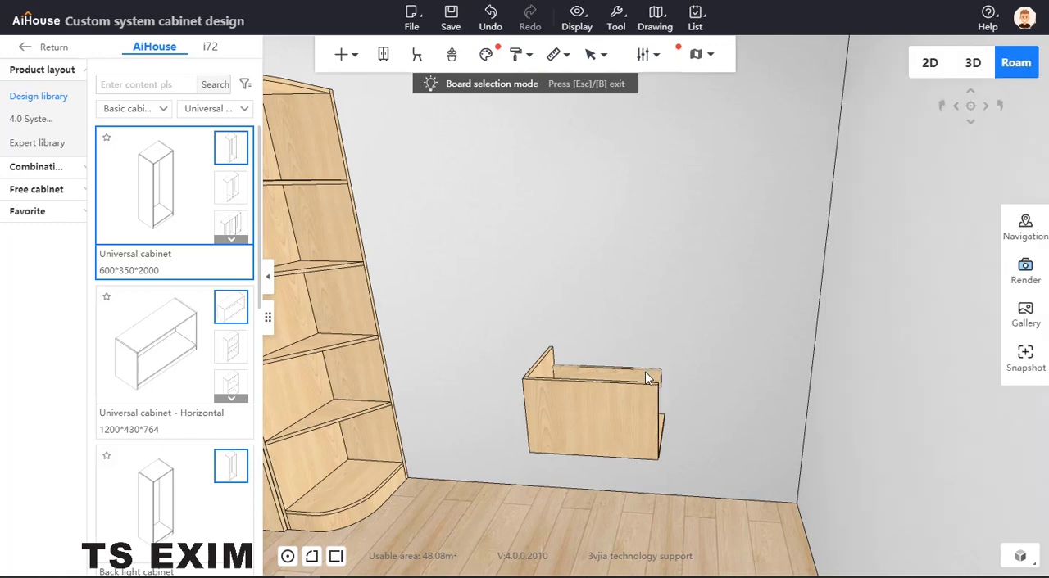
left_click(545, 365)
key("Delete")
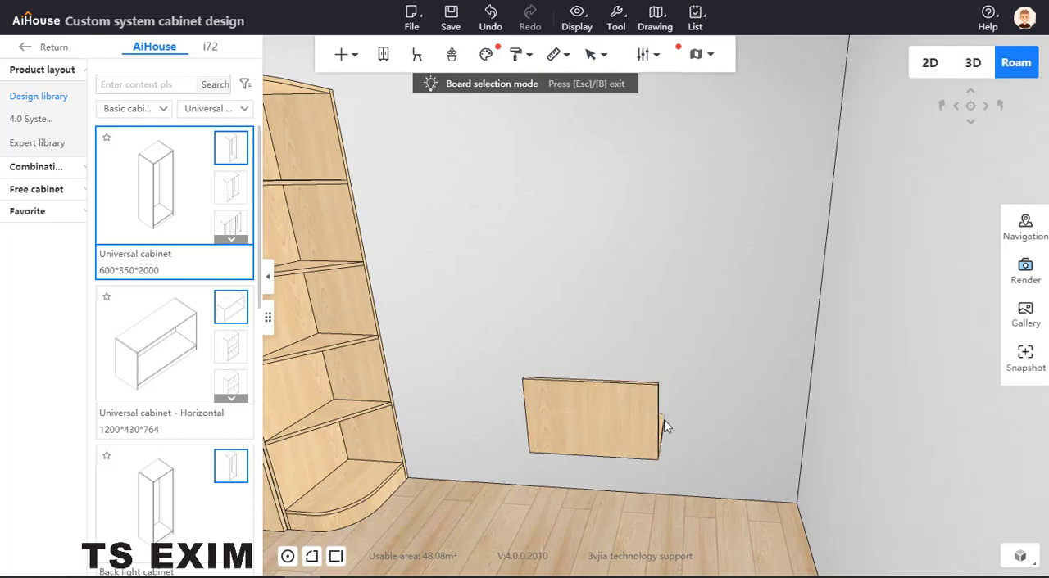
left_click(661, 421)
key("Delete")
key("Escape")
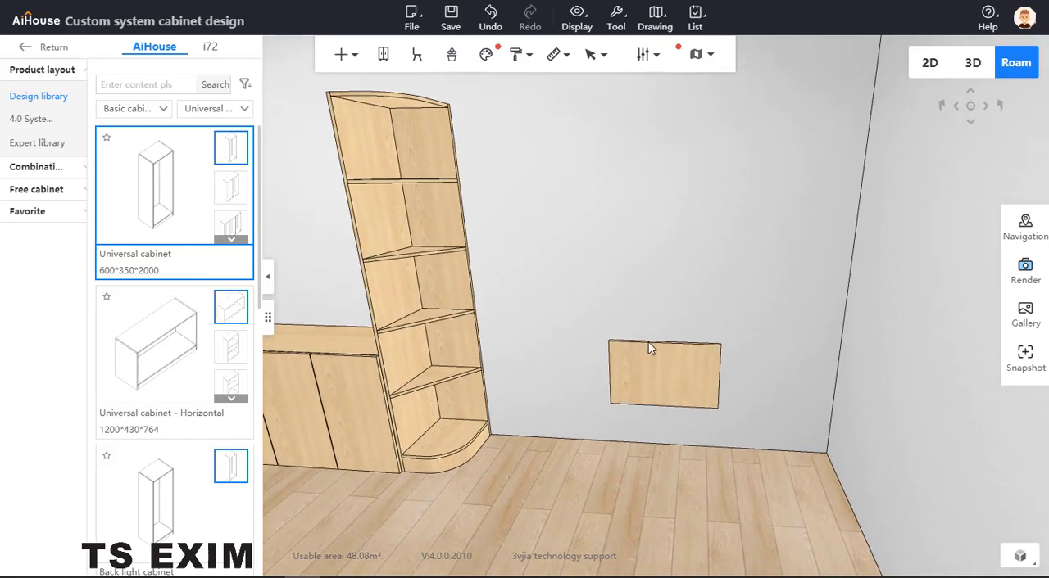
Move the door panel over to the arc cabinet's compartment above the lowest shelf and raise it to an elevation of about 509 mm.
left_click(644, 375)
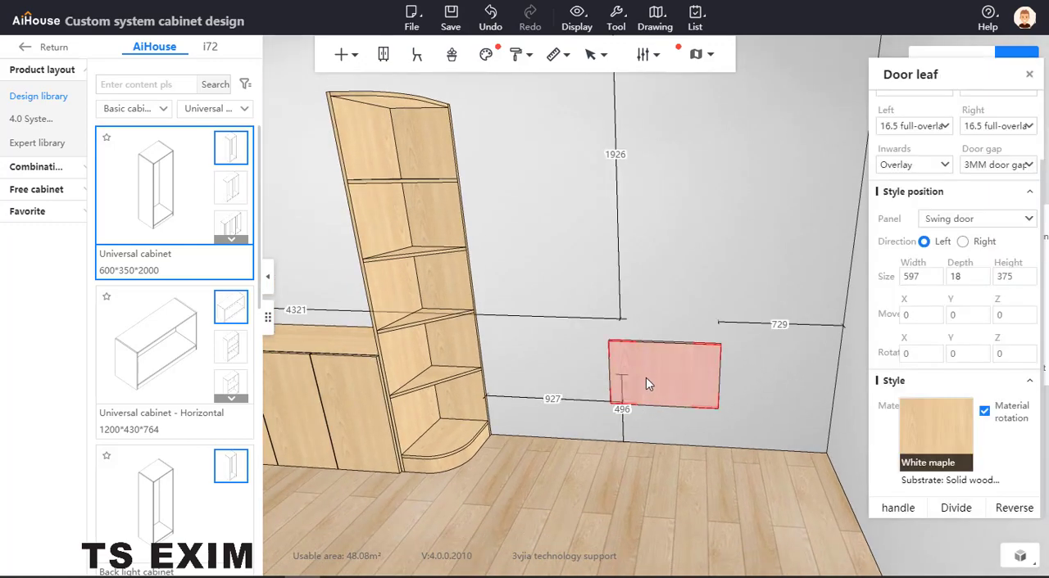
key("c")
left_click_drag(745, 377, 518, 358)
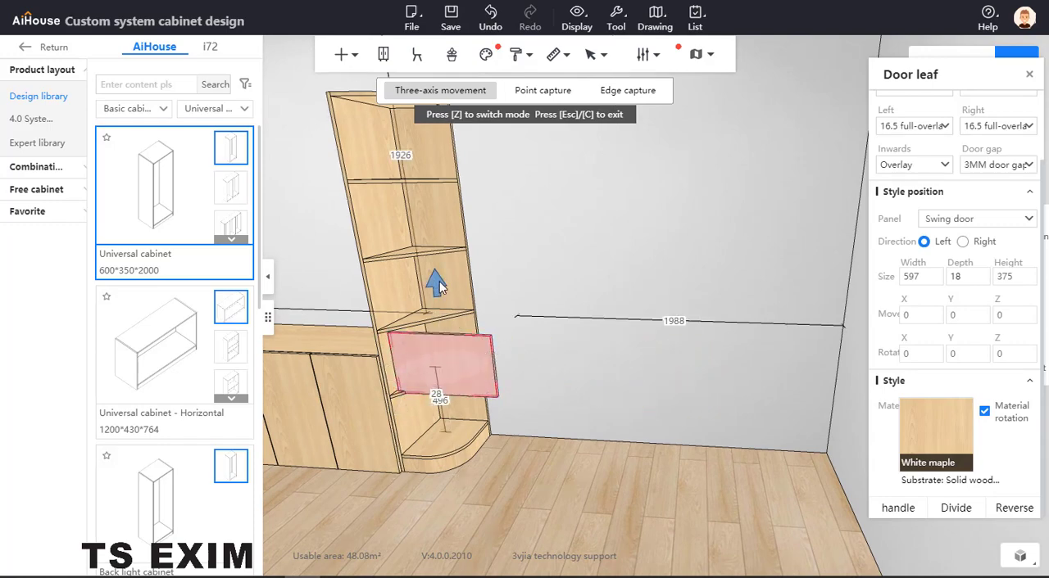
left_click_drag(439, 286, 438, 281)
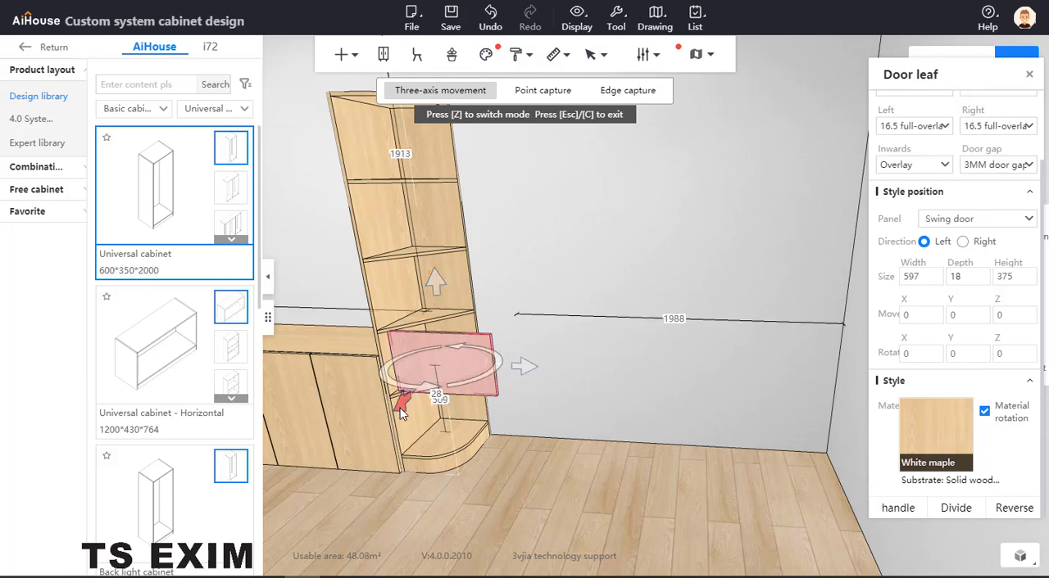
Rotate the door panel to run diagonally along the arc cabinet's shelf front and shift it into the compartment opening.
left_click_drag(402, 413, 389, 412)
left_click_drag(489, 382, 497, 364)
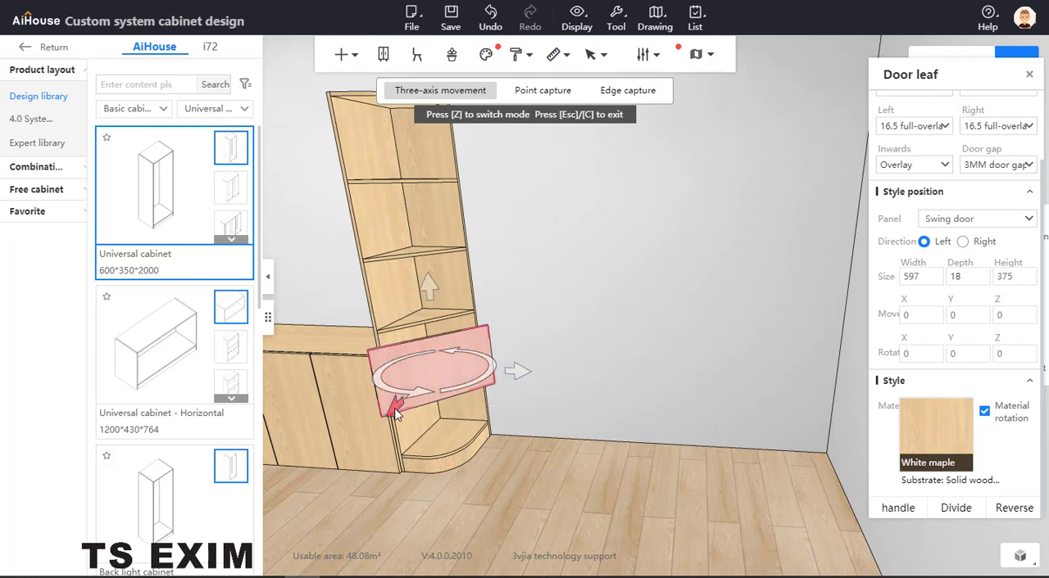
left_click_drag(405, 407, 415, 392)
left_click_drag(533, 358, 515, 362)
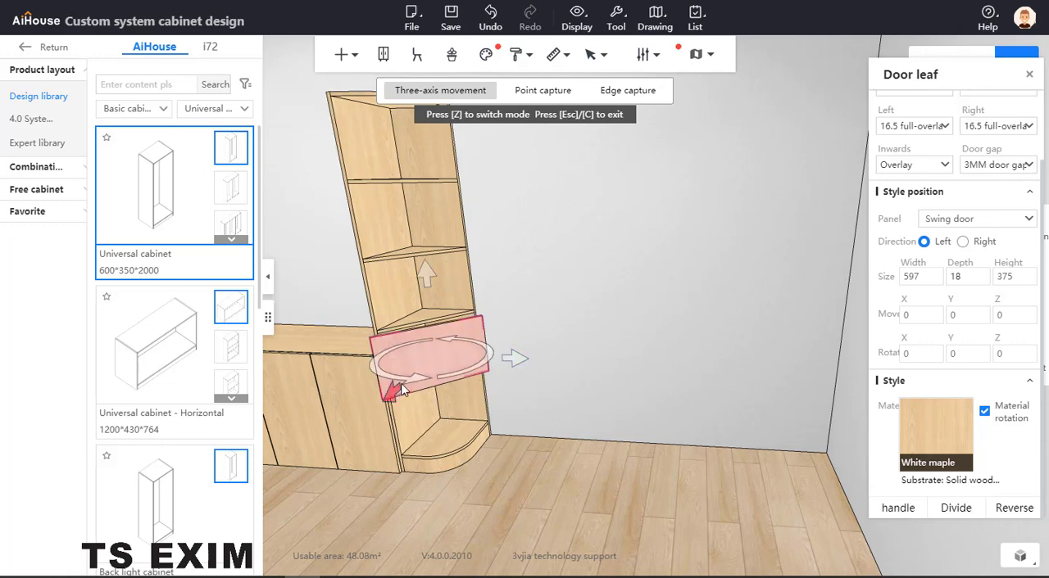
mouse_move(401, 389)
left_mouse_down()
mouse_move(404, 379)
mouse_move(407, 388)
left_mouse_up()
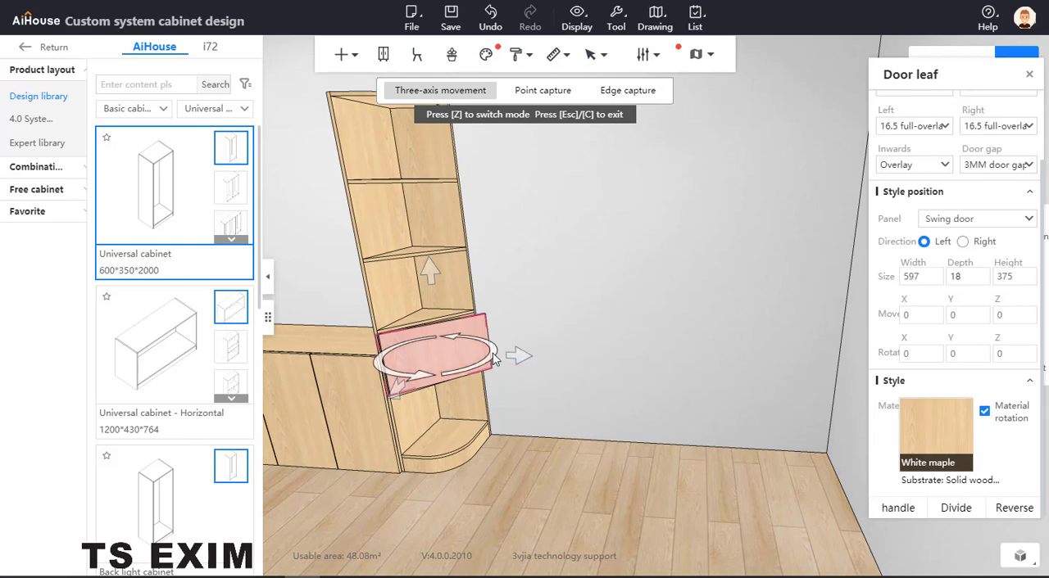
left_click_drag(493, 353, 516, 355)
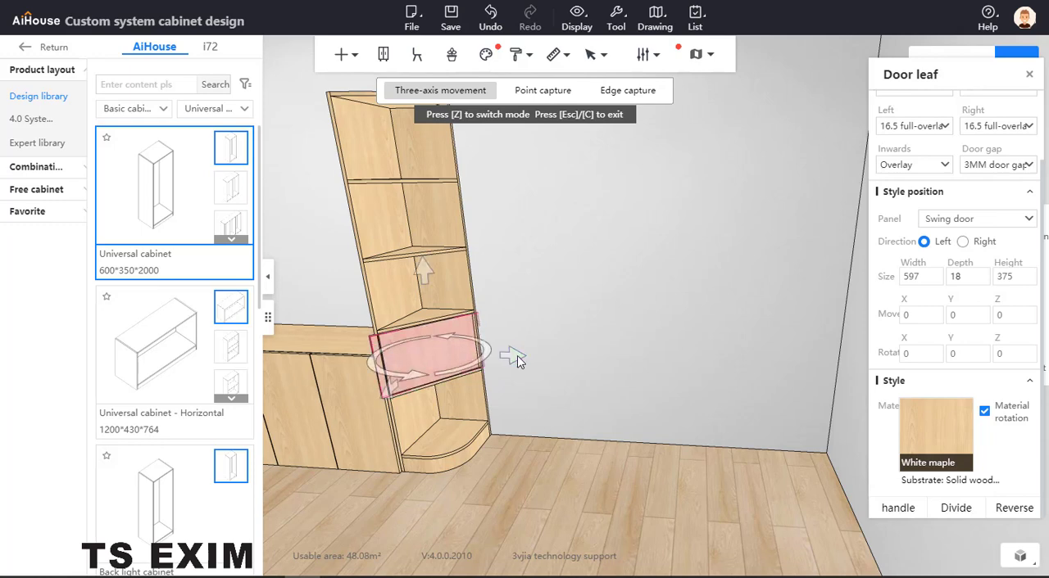
left_click_drag(389, 390, 391, 391)
Fine-tune the door panel's depth and rotation so it lines up with the front edges of the triangular shelves.
left_click_drag(563, 392, 593, 425)
scroll(591, 430, "up", 3)
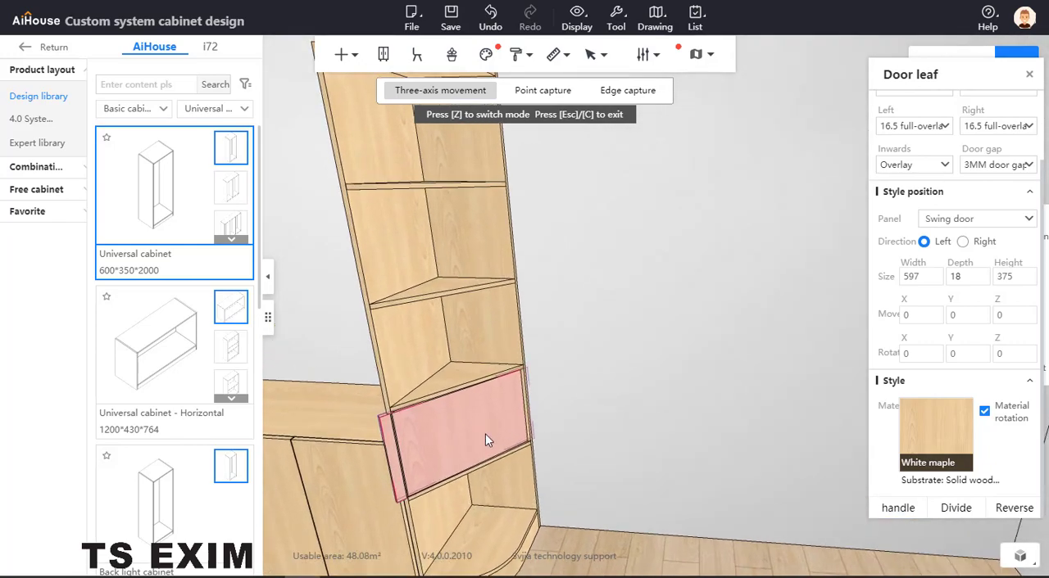
left_click_drag(523, 494, 522, 434)
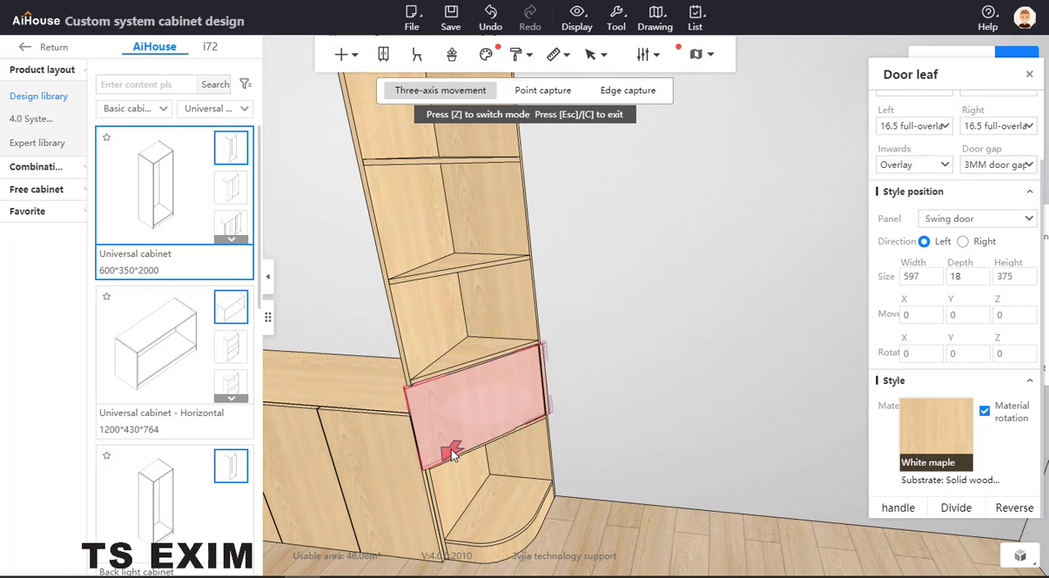
left_click_drag(453, 448, 456, 448)
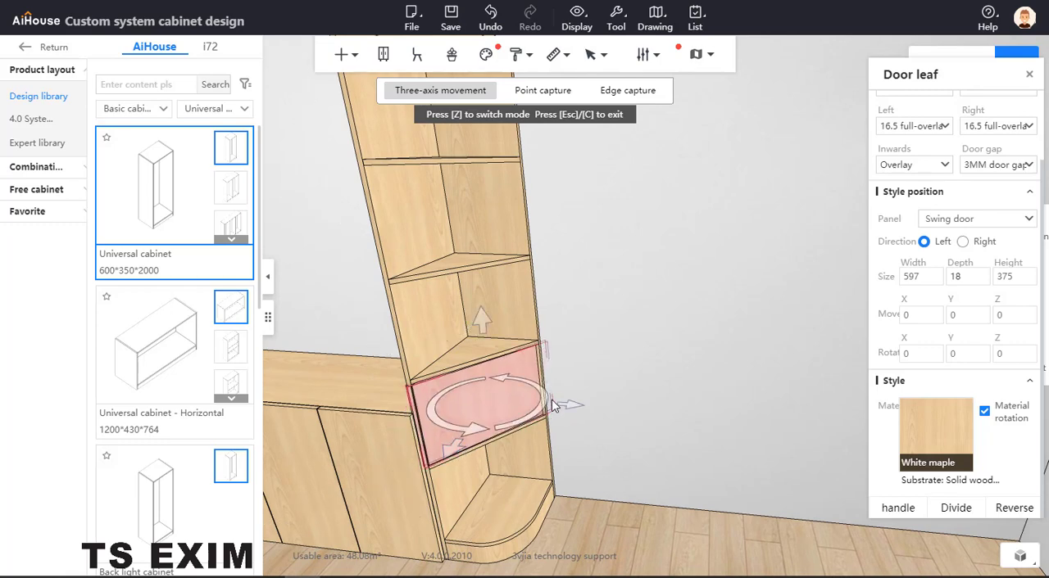
left_click_drag(546, 396, 550, 405)
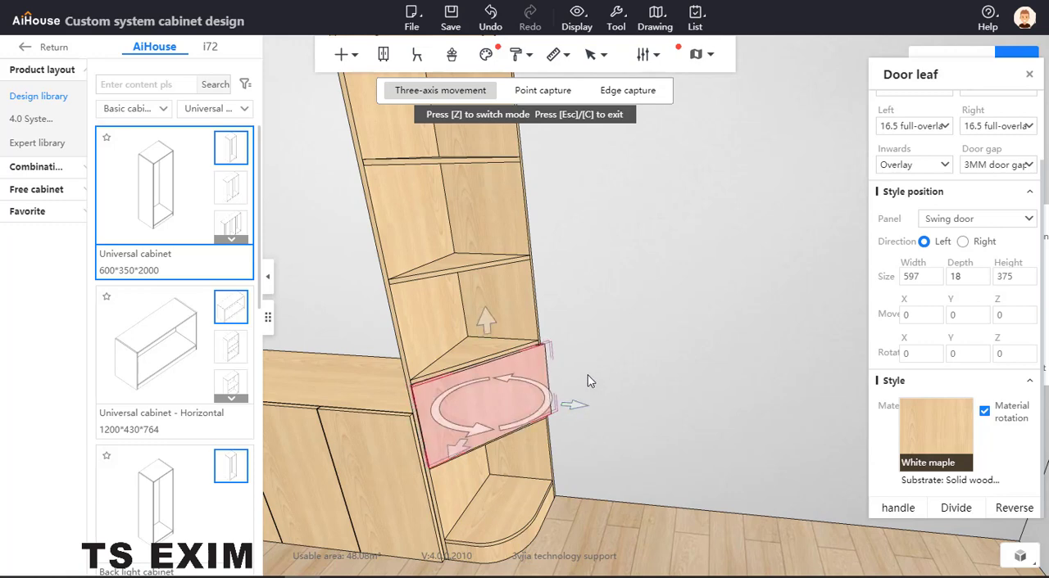
Set the door panel's width to 550 mm and nudge it sideways and in depth to fit the arc cabinet opening.
left_click(926, 279)
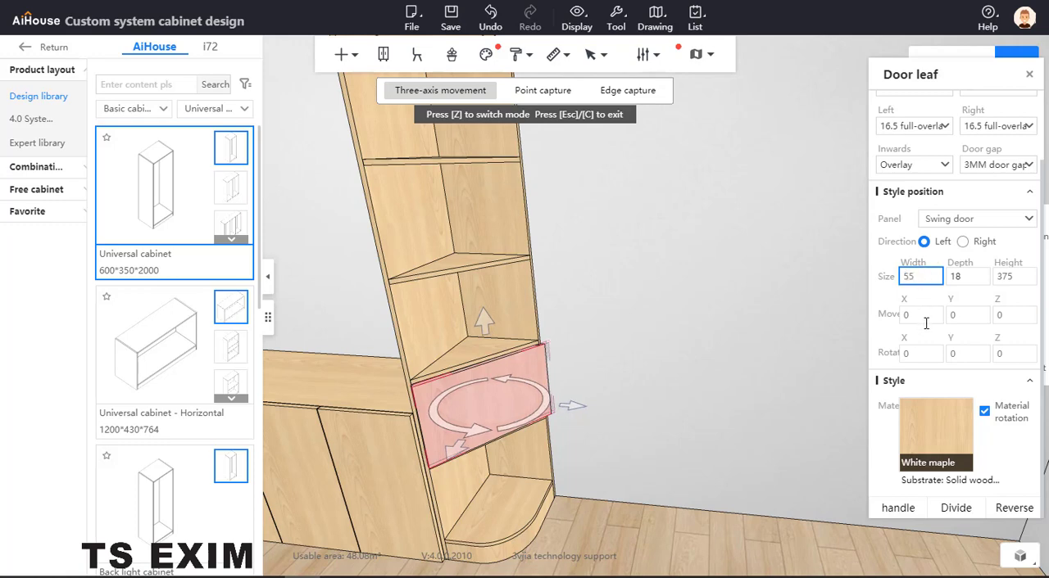
left_click(570, 406)
left_click_drag(571, 405, 569, 408)
left_click_drag(449, 456, 451, 456)
left_click(619, 354)
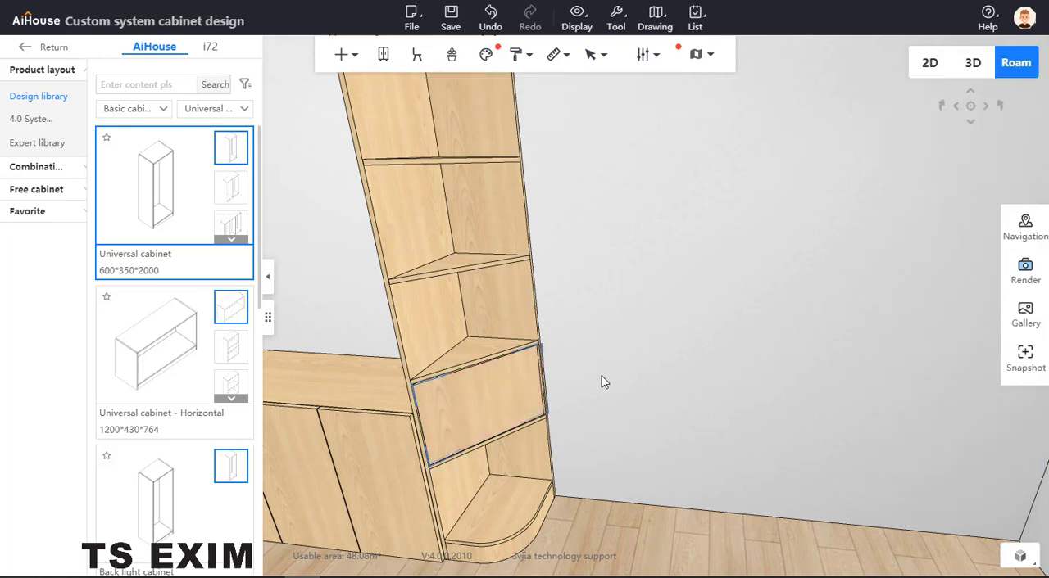
Change the diagonal door leaf's panel type from swing door to Drawer.
left_click(519, 393)
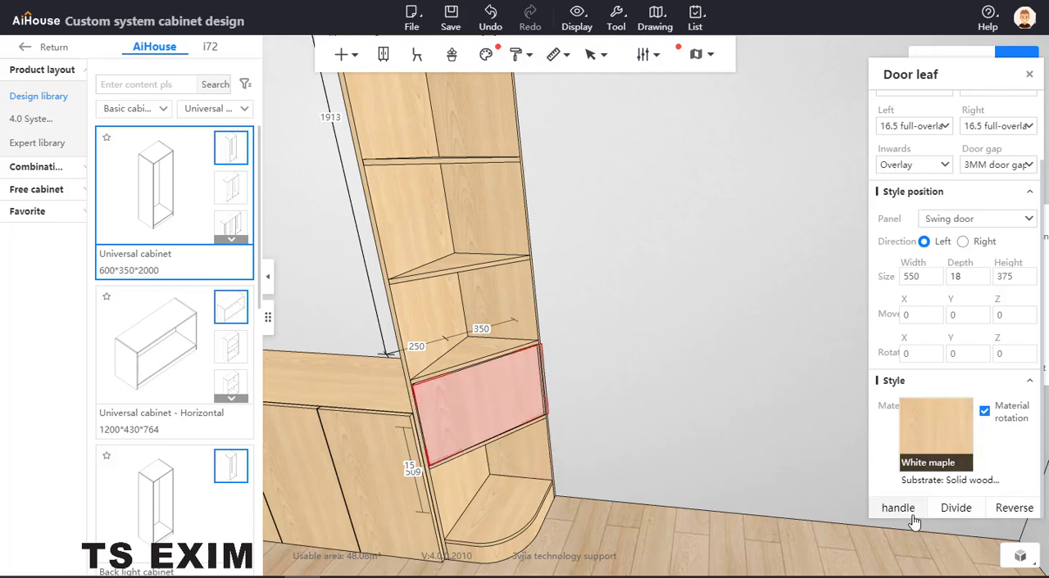
left_click(1028, 218)
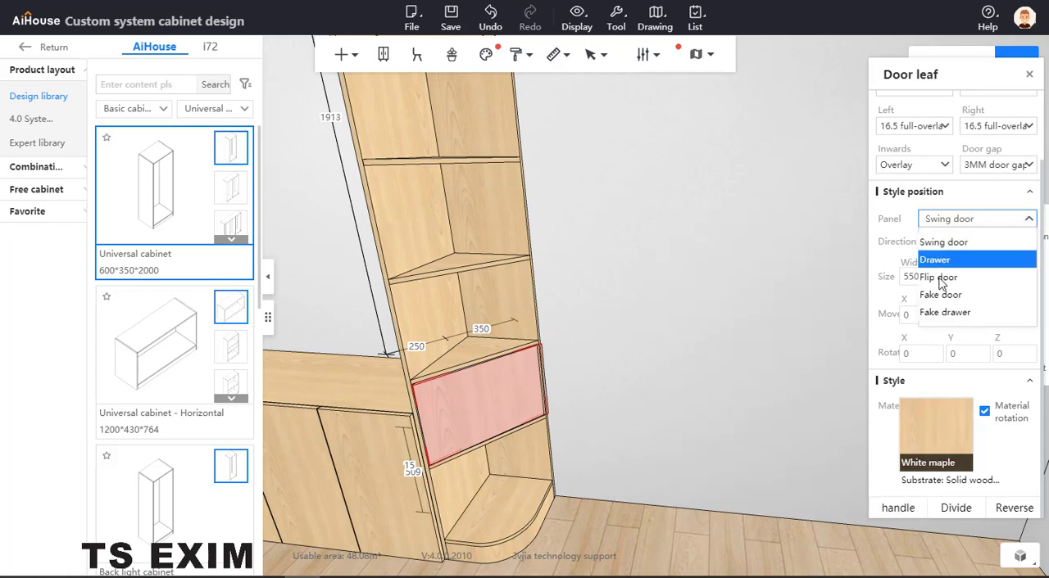
left_click(909, 258)
Add the GD-05 handle from the Classic Handle library to the drawer front and install it horizontally at the upper centre.
left_click(899, 507)
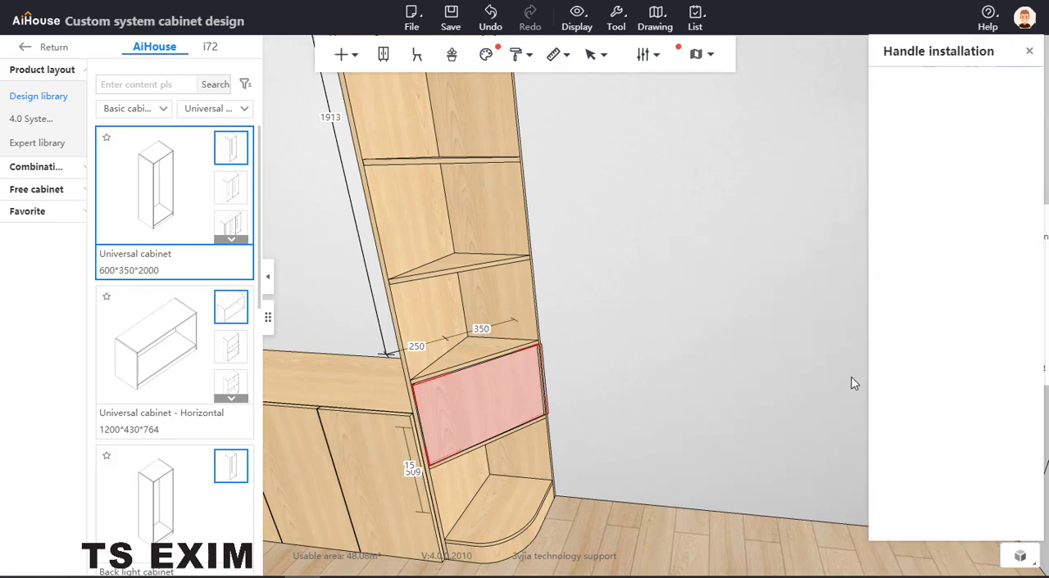
left_click(949, 291)
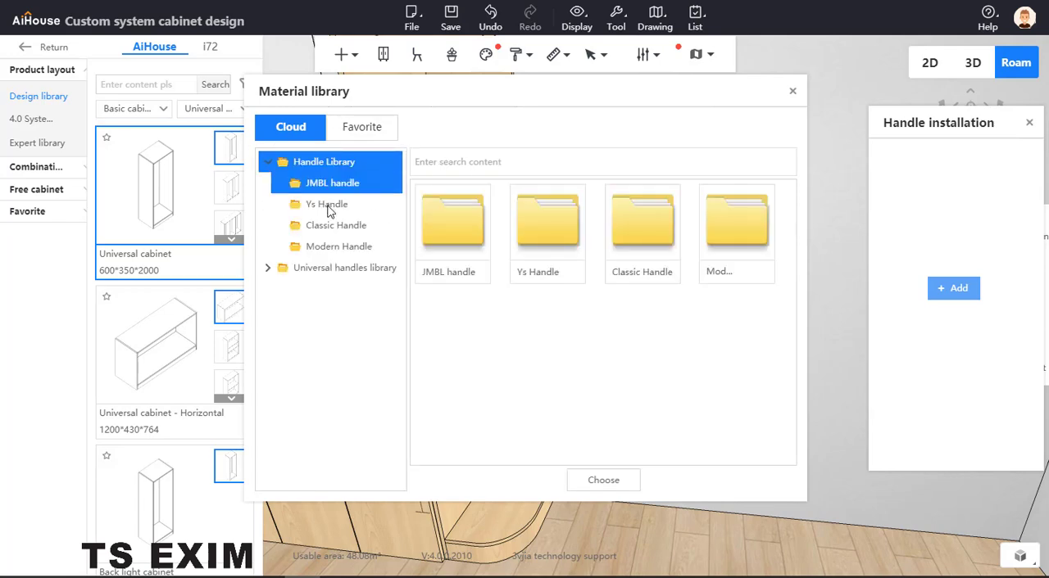
left_click(353, 245)
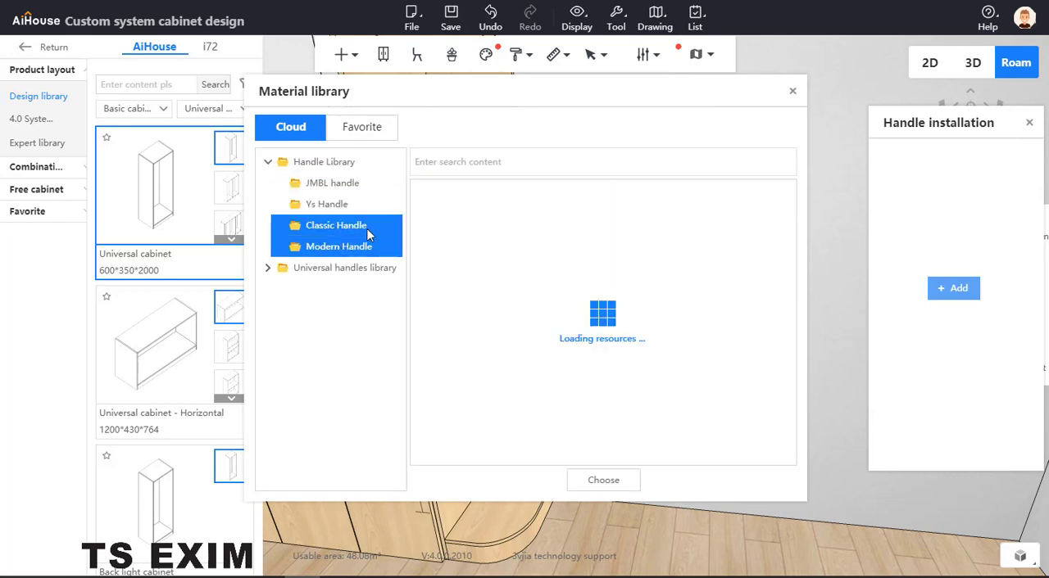
left_click(355, 228)
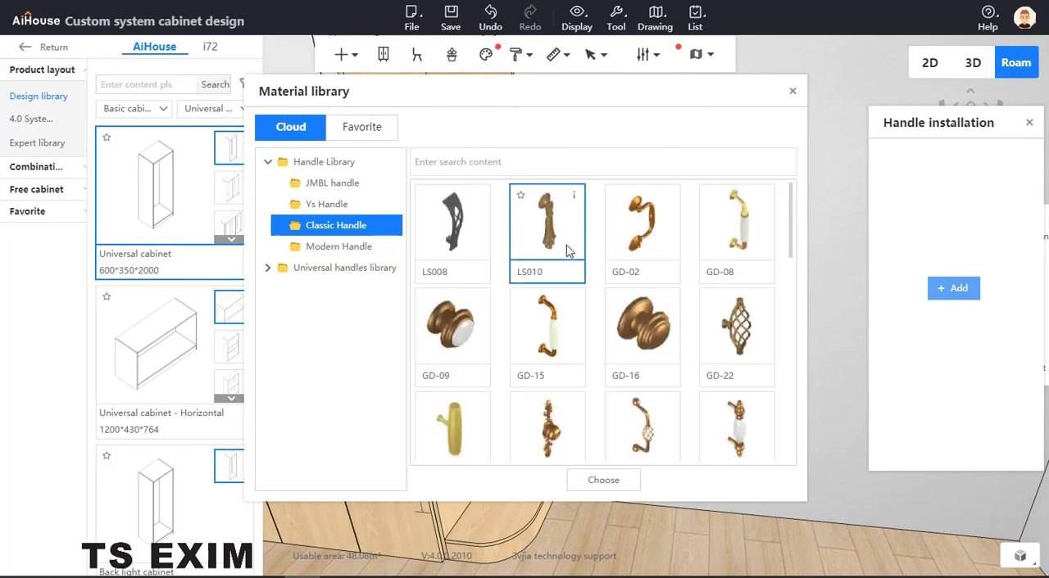
scroll(562, 309, "down", 1)
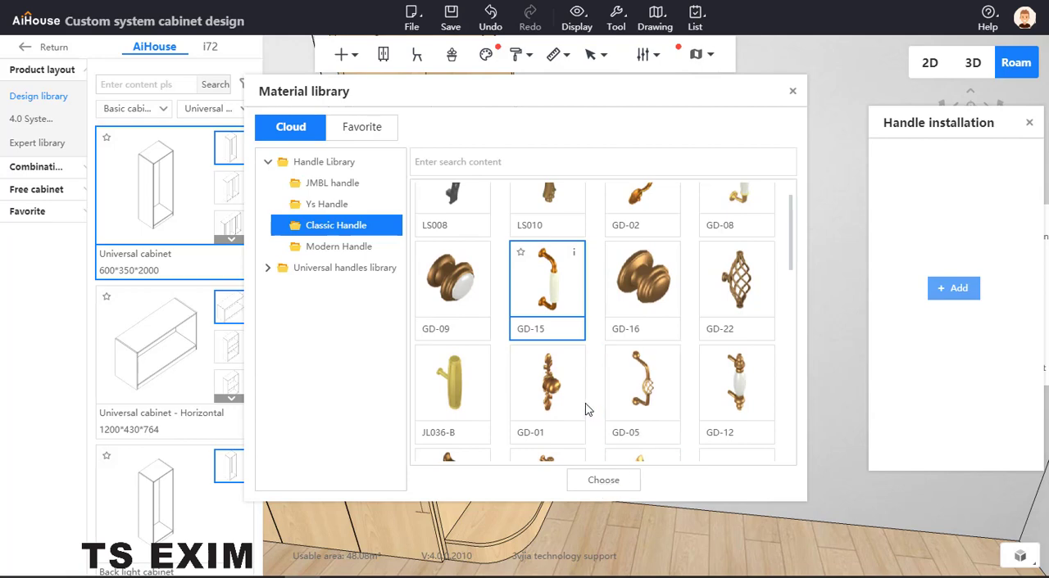
left_click(650, 406)
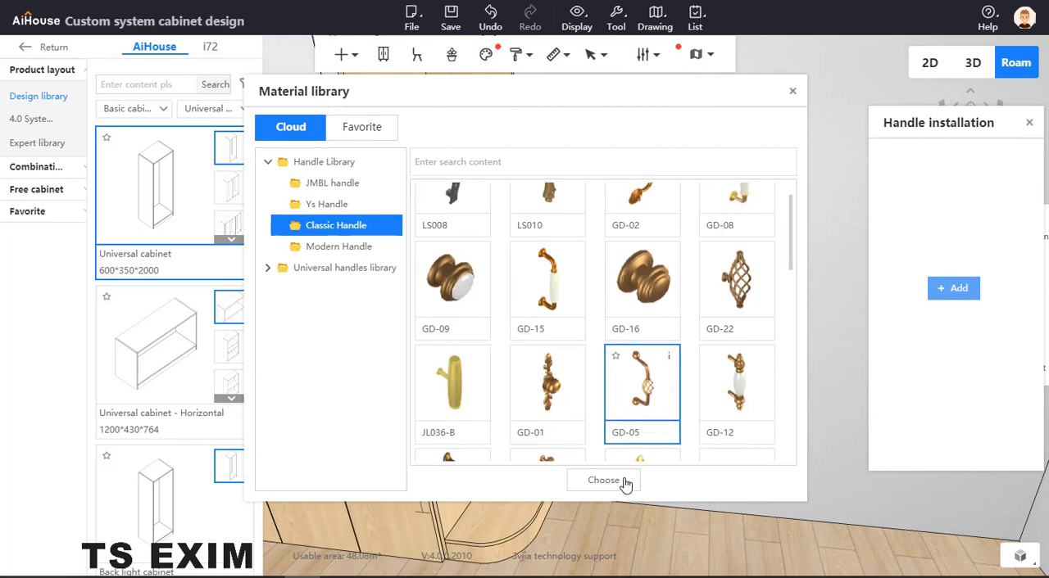
left_click(628, 481)
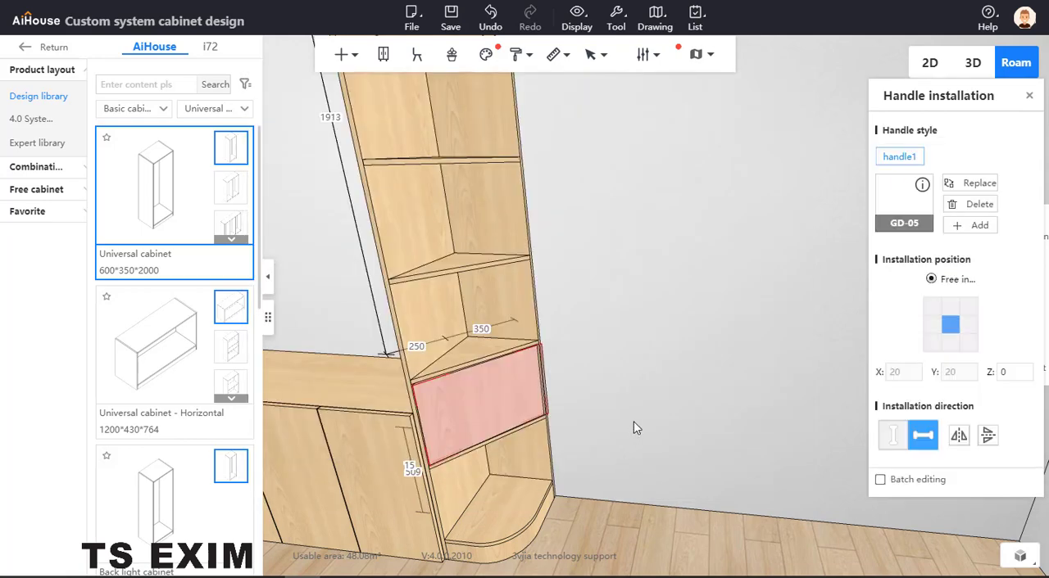
left_click(951, 308)
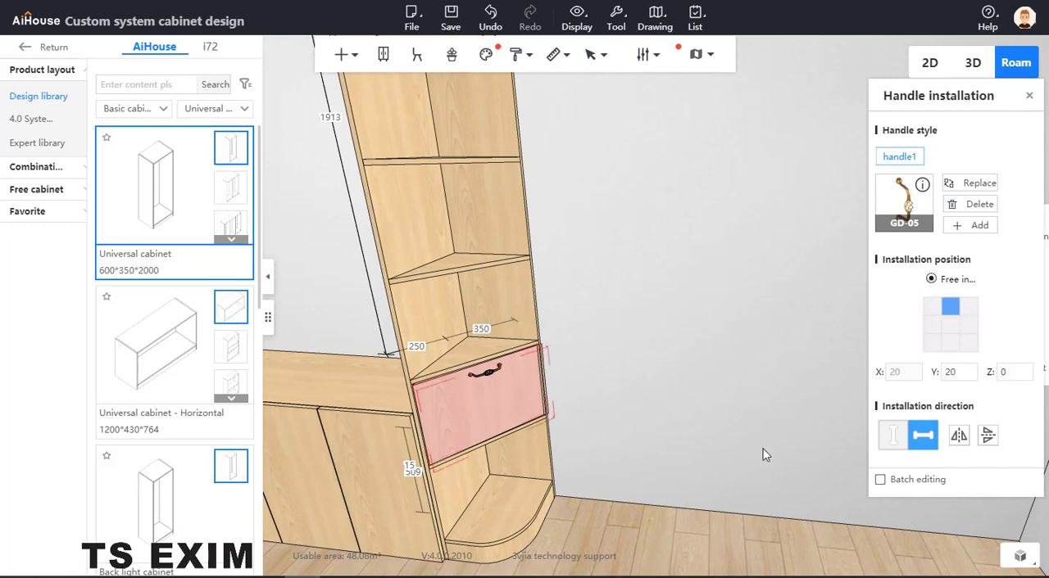
left_click(1028, 96)
Test the diagonal drawer front's opening movement, deselect it and review the arc end cabinet as a whole.
left_click(519, 386)
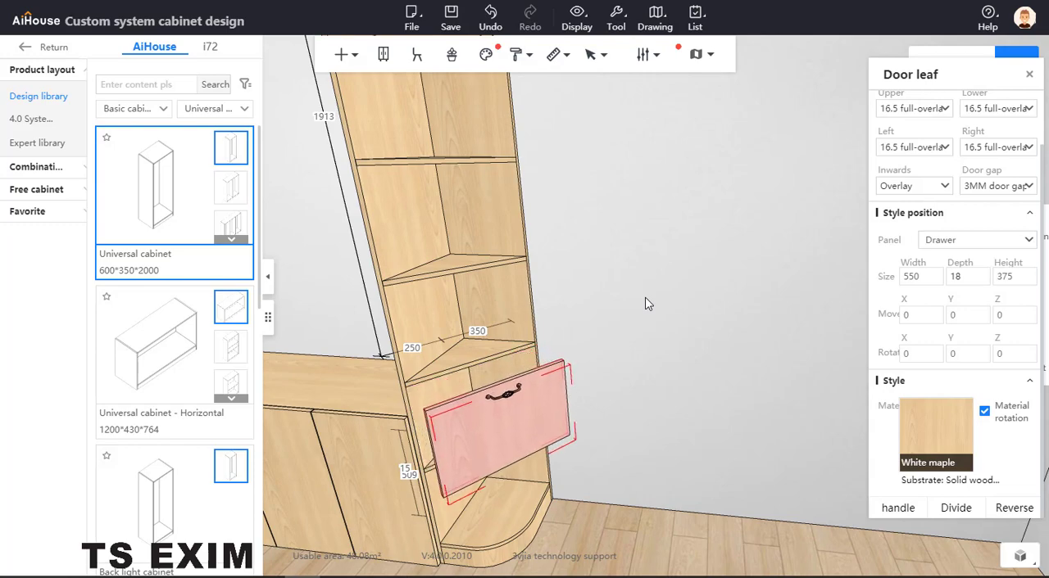
scroll(652, 273, "down", 3)
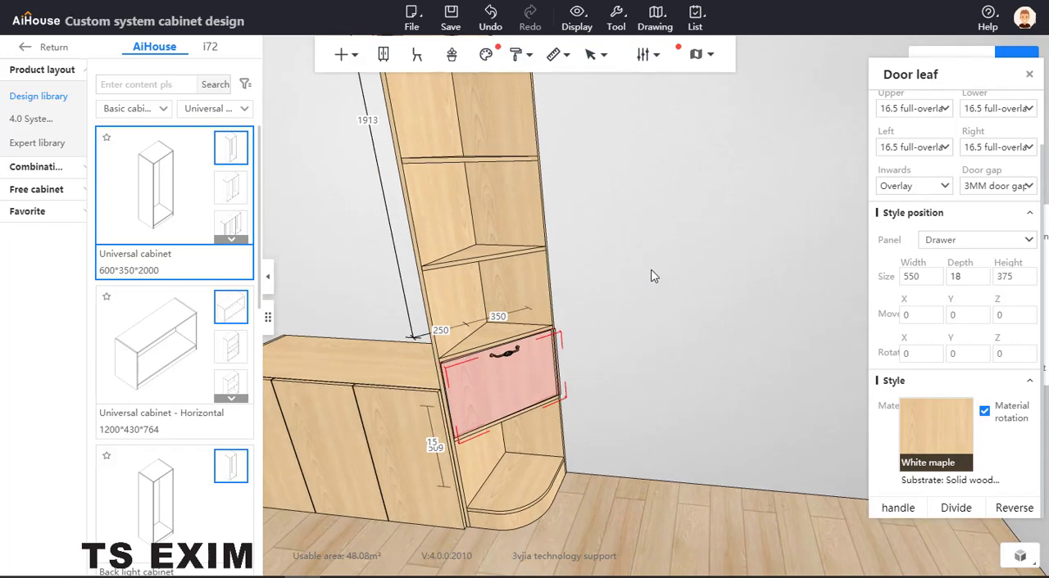
left_click(654, 259)
scroll(667, 272, "down", 1)
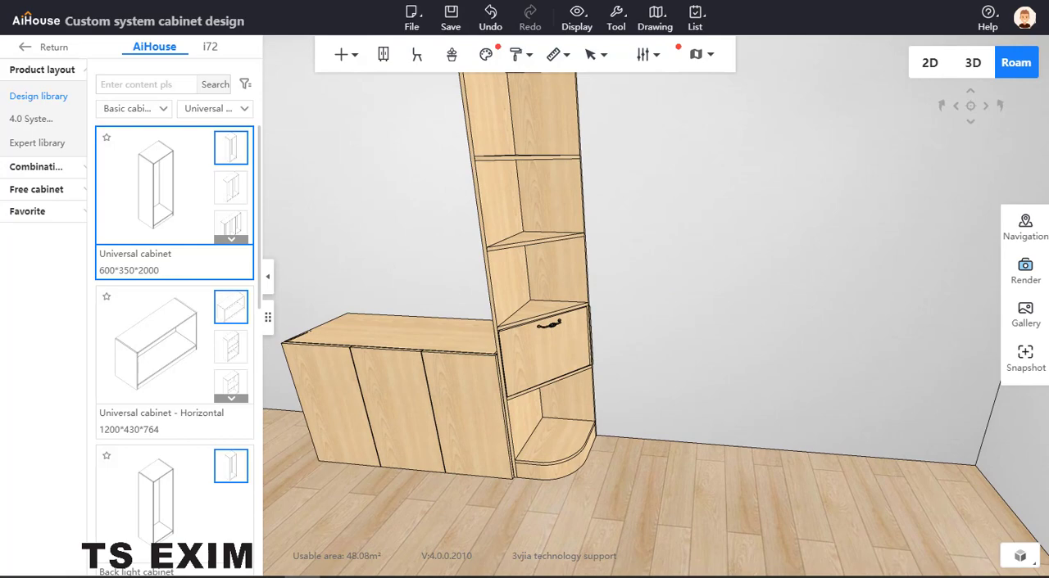
Bring up the reference photo of the wooden corner drawer chest in Photos beside the cabinet design.
left_click_drag(0, 145, 265, 114)
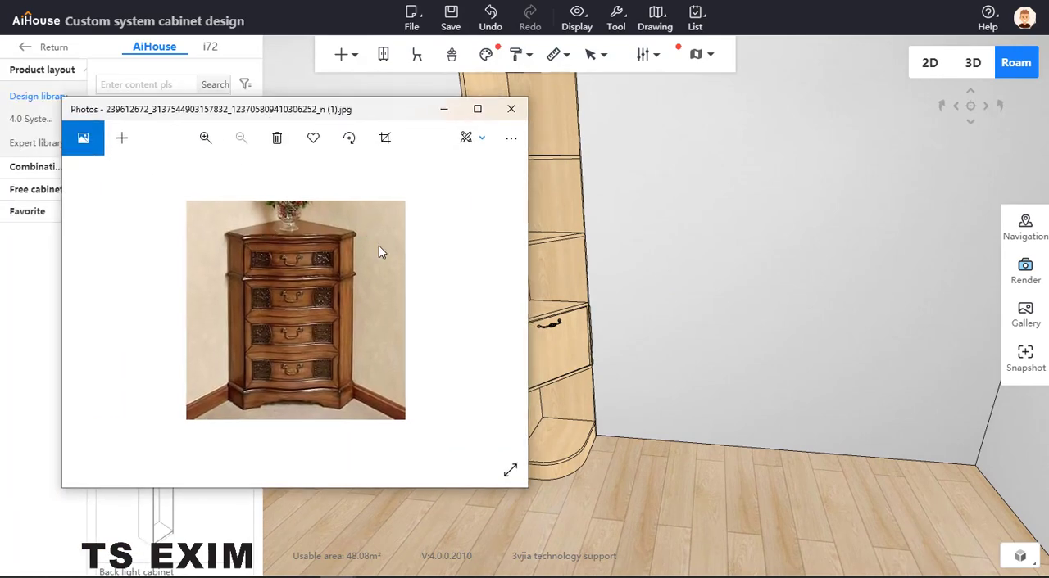